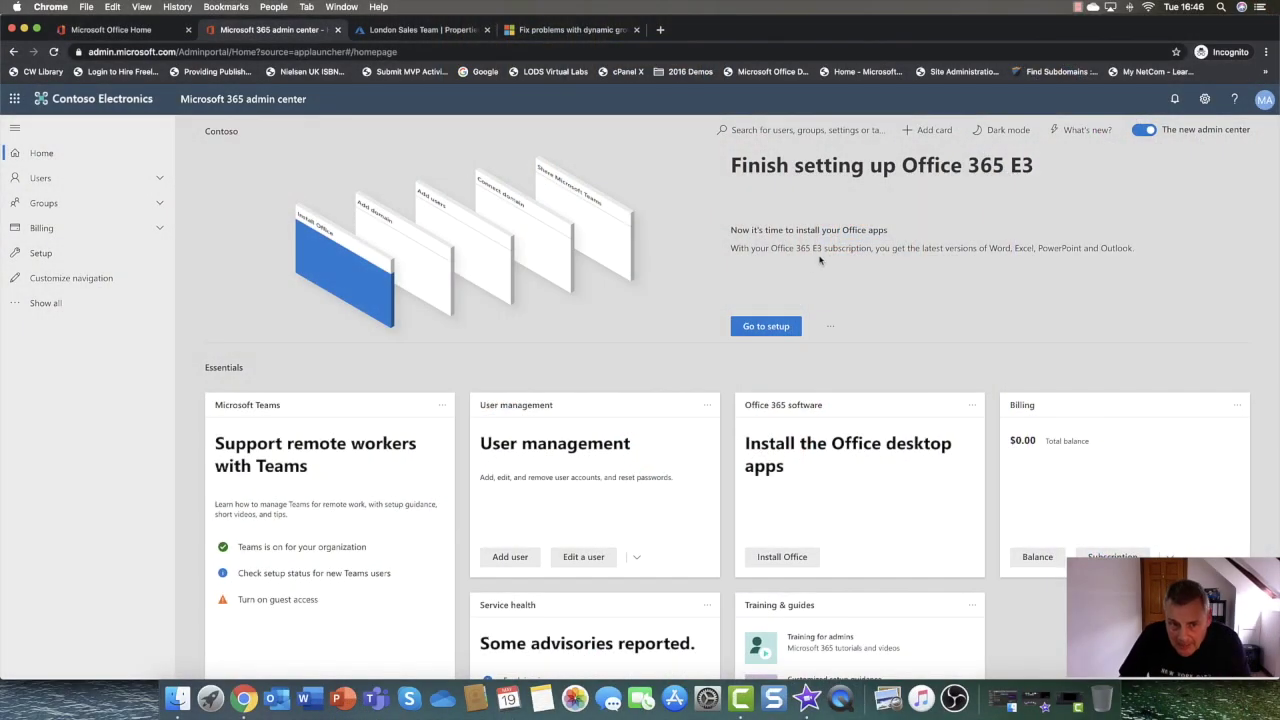
Open the London Sales Team group from the Microsoft 365 groups list and review its owners and members
left_click(82, 205)
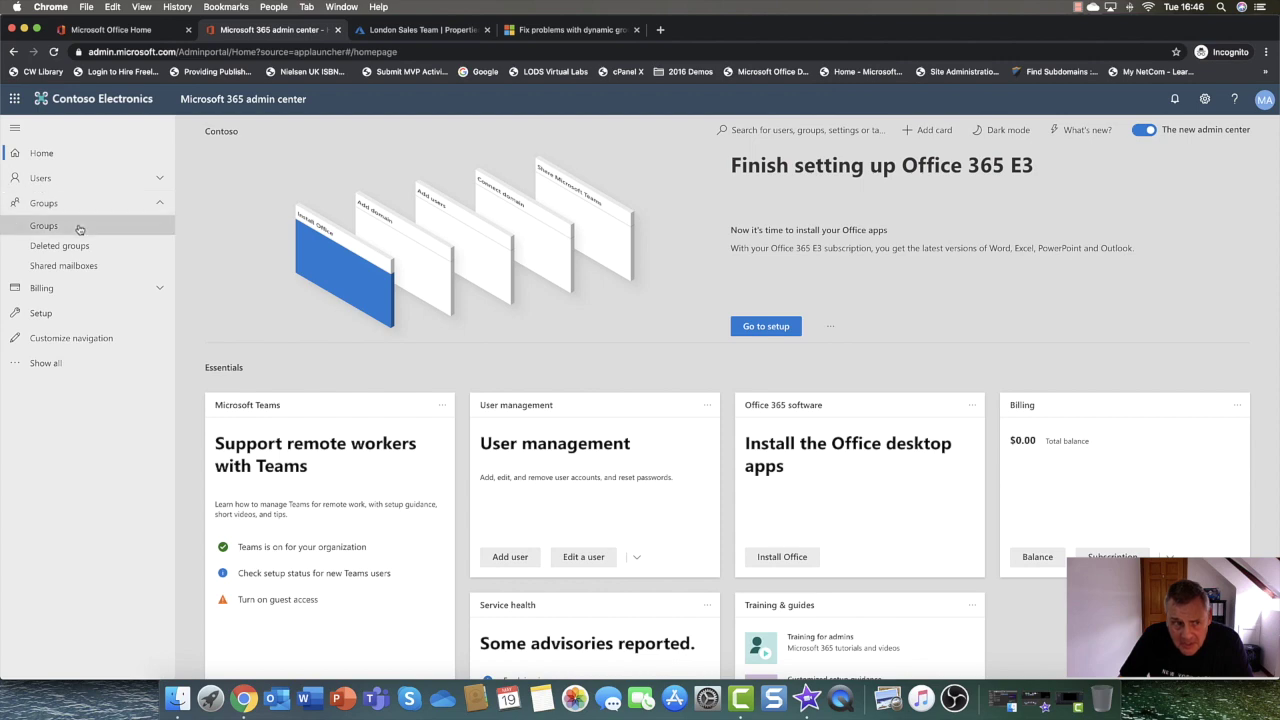
left_click(85, 228)
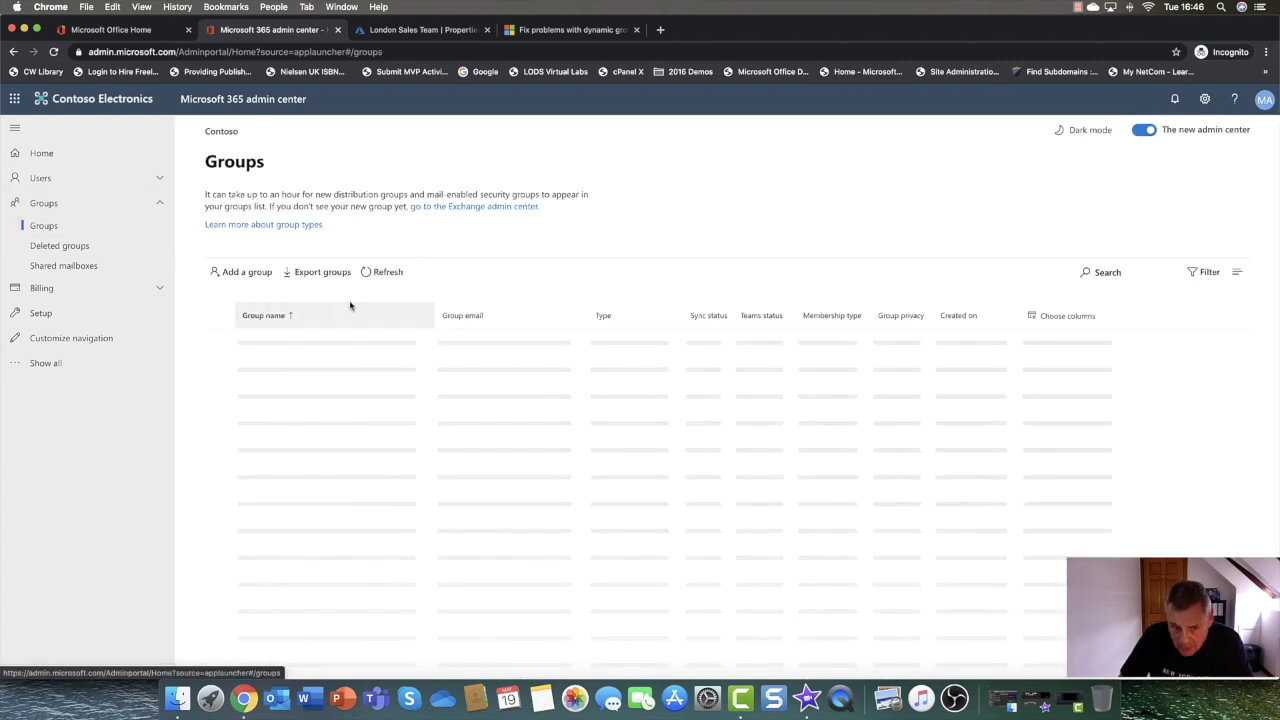
scroll(305, 557, "down", 1)
scroll(301, 568, "down", 1)
left_click(293, 563)
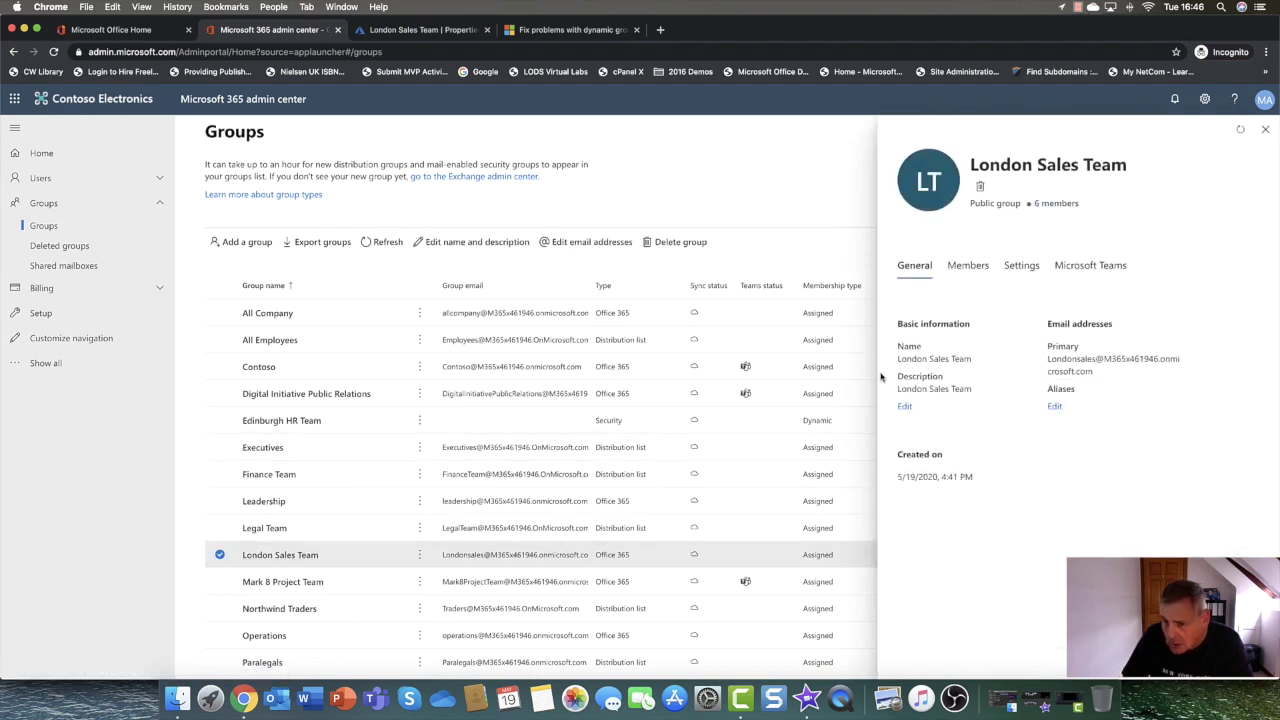
left_click(967, 265)
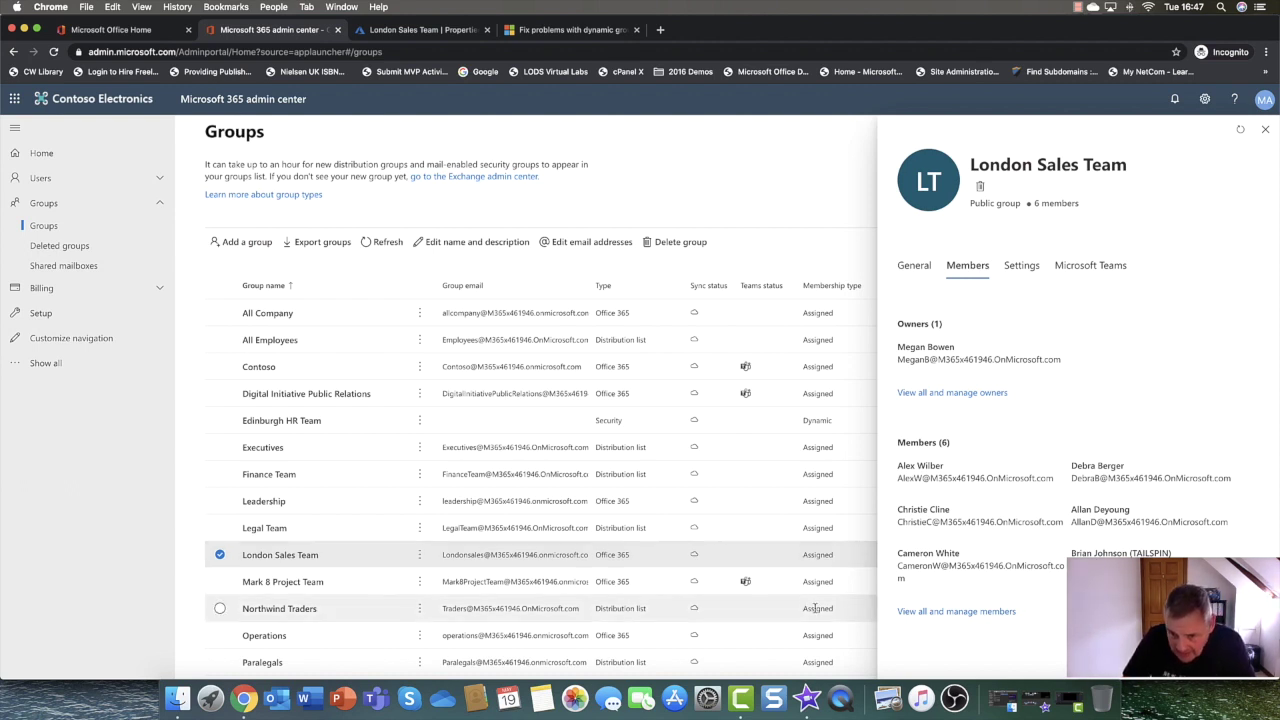
scroll(843, 550, "down", 2)
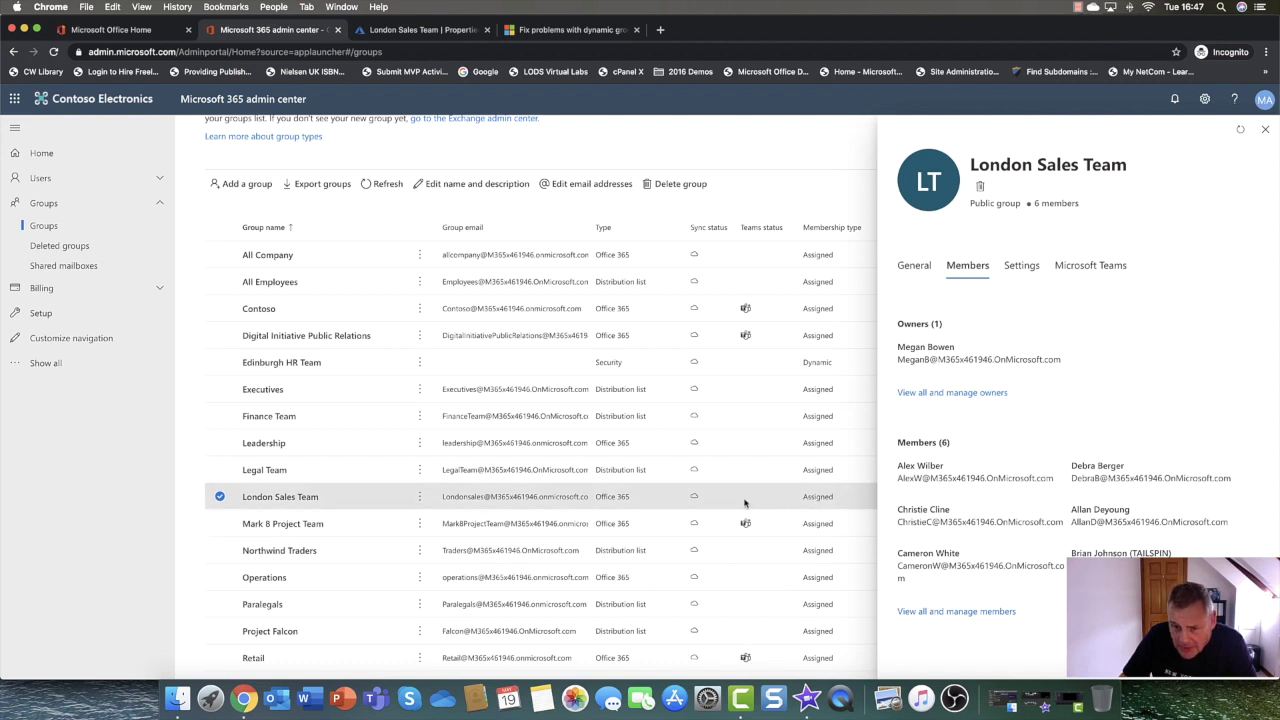
Create a Microsoft Teams team for the London Sales Team group and close the group's details
left_click(1095, 268)
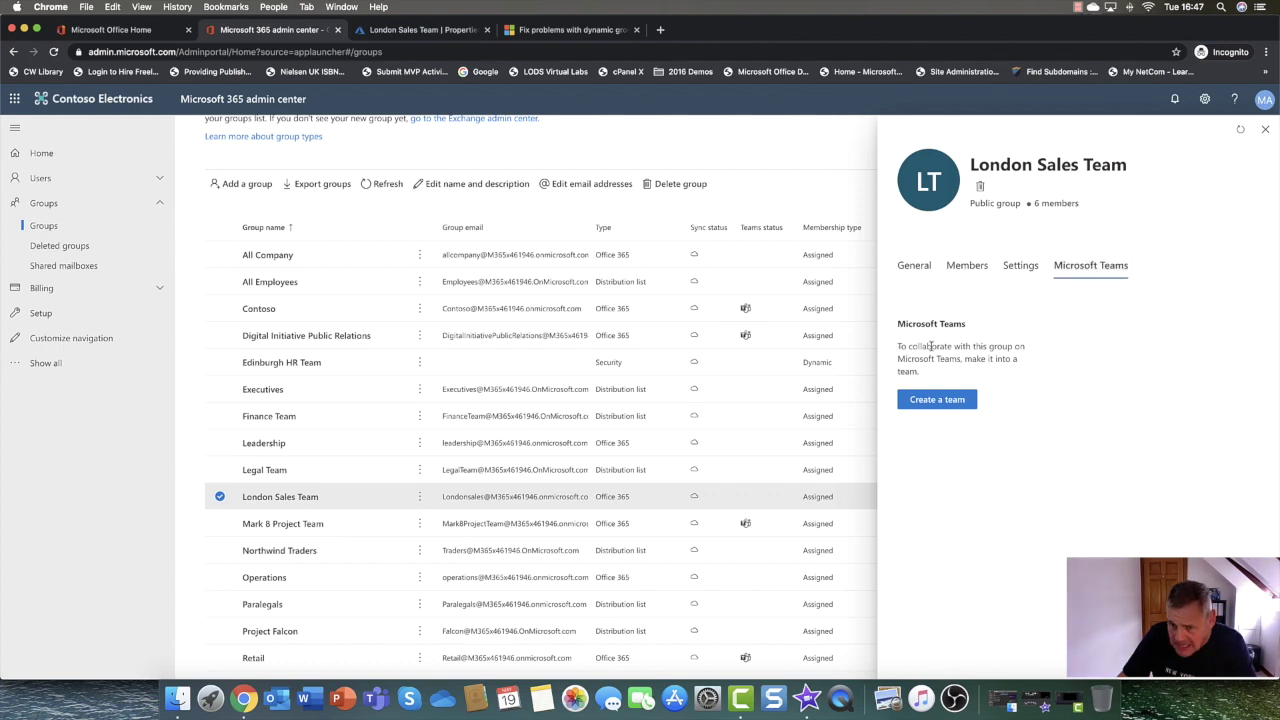
left_click(930, 400)
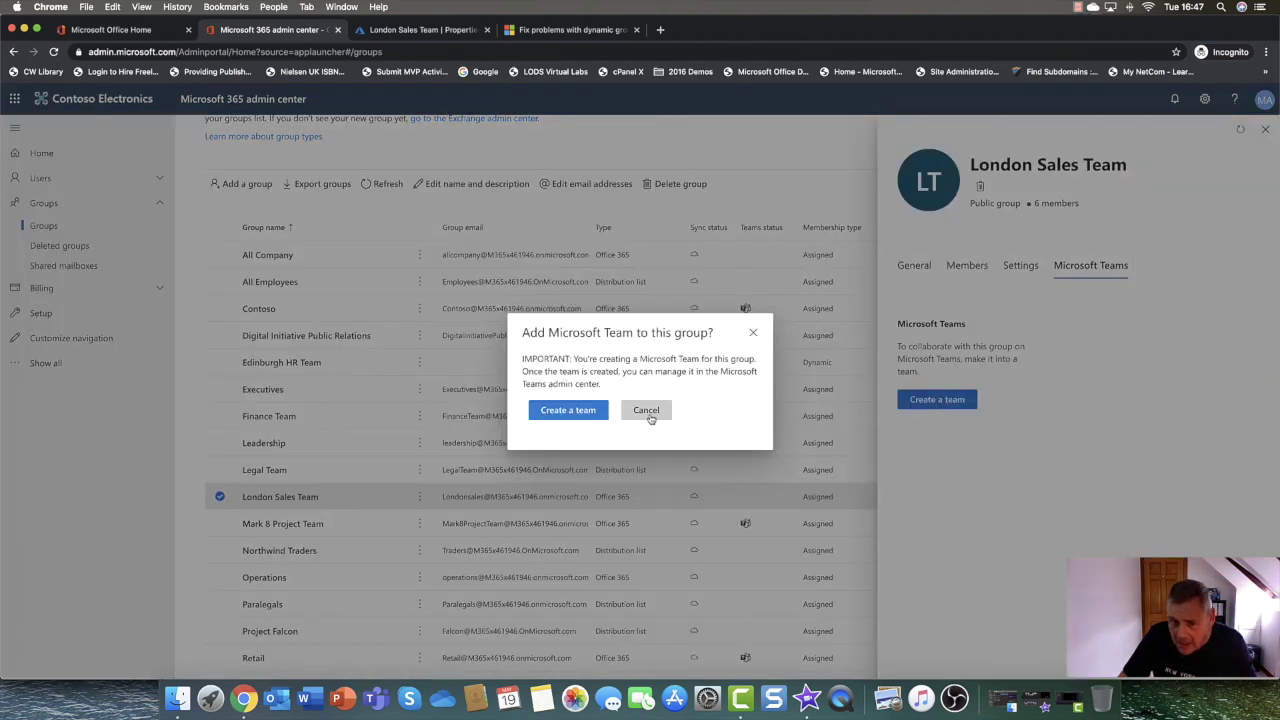
left_click(578, 410)
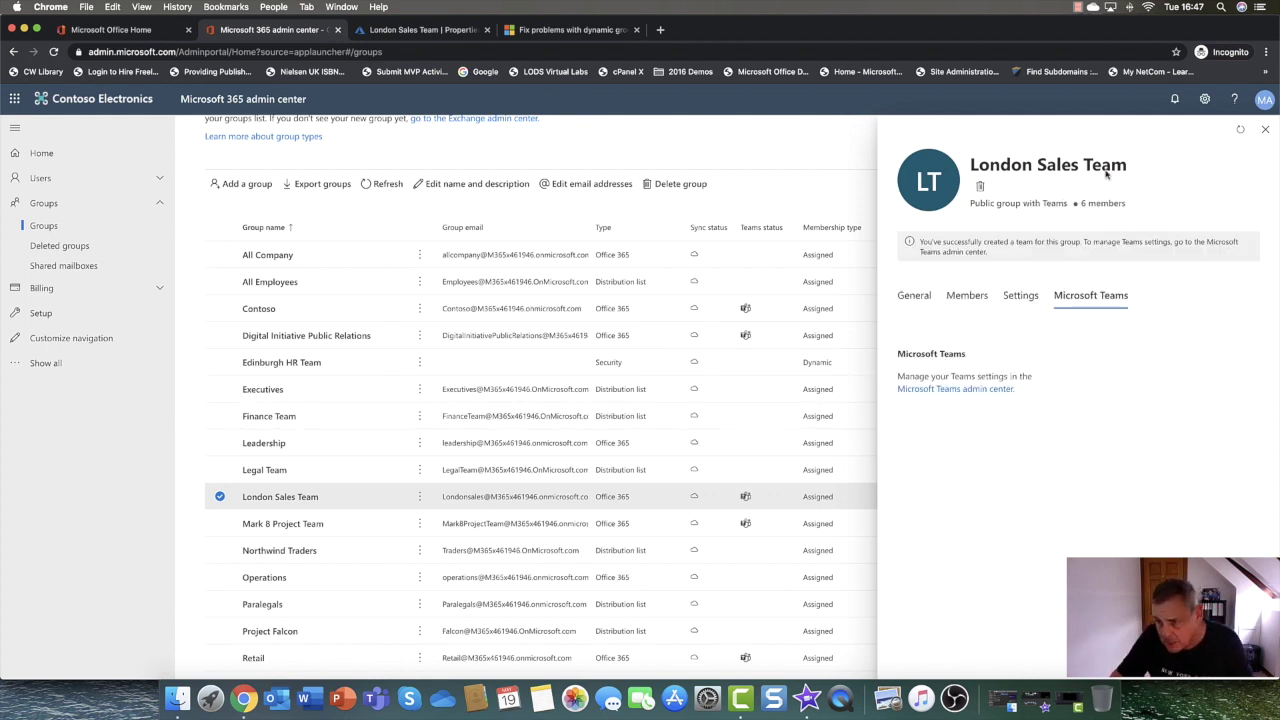
left_click(1262, 130)
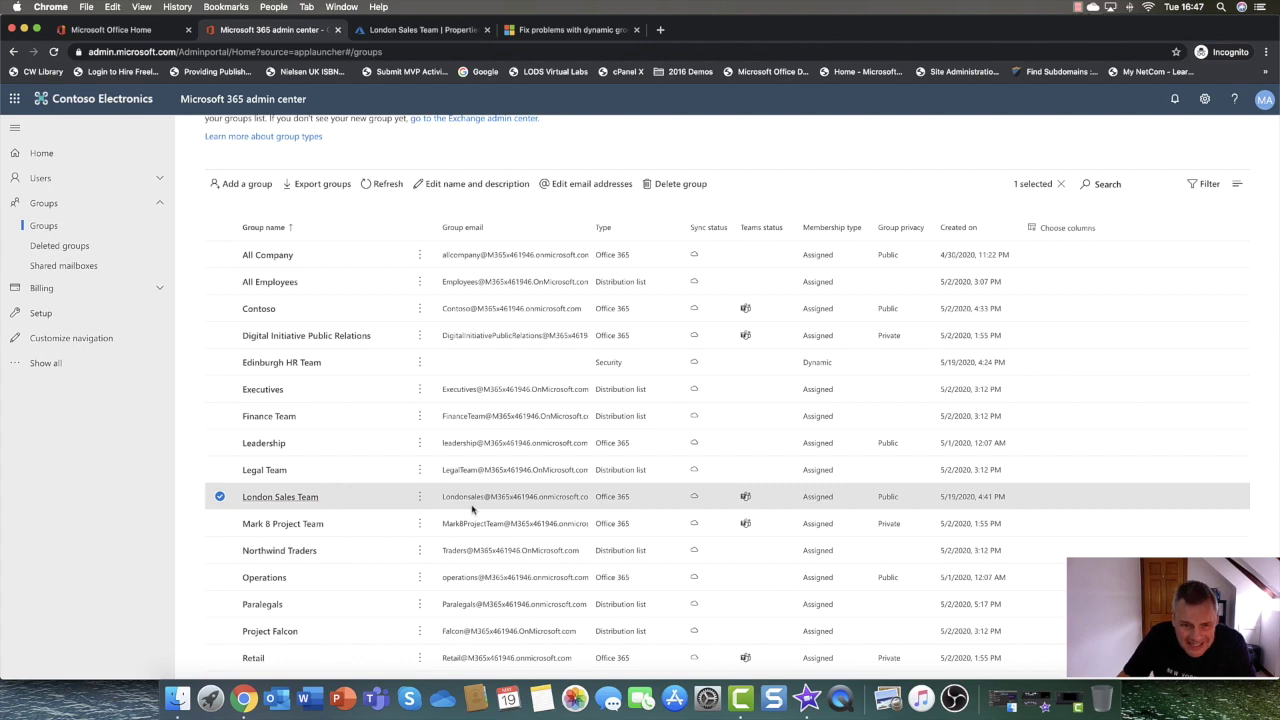
Switch to the Azure Active Directory admin center and review the London Sales Team's overview, members and available membership types
scroll(467, 500, "up", 1)
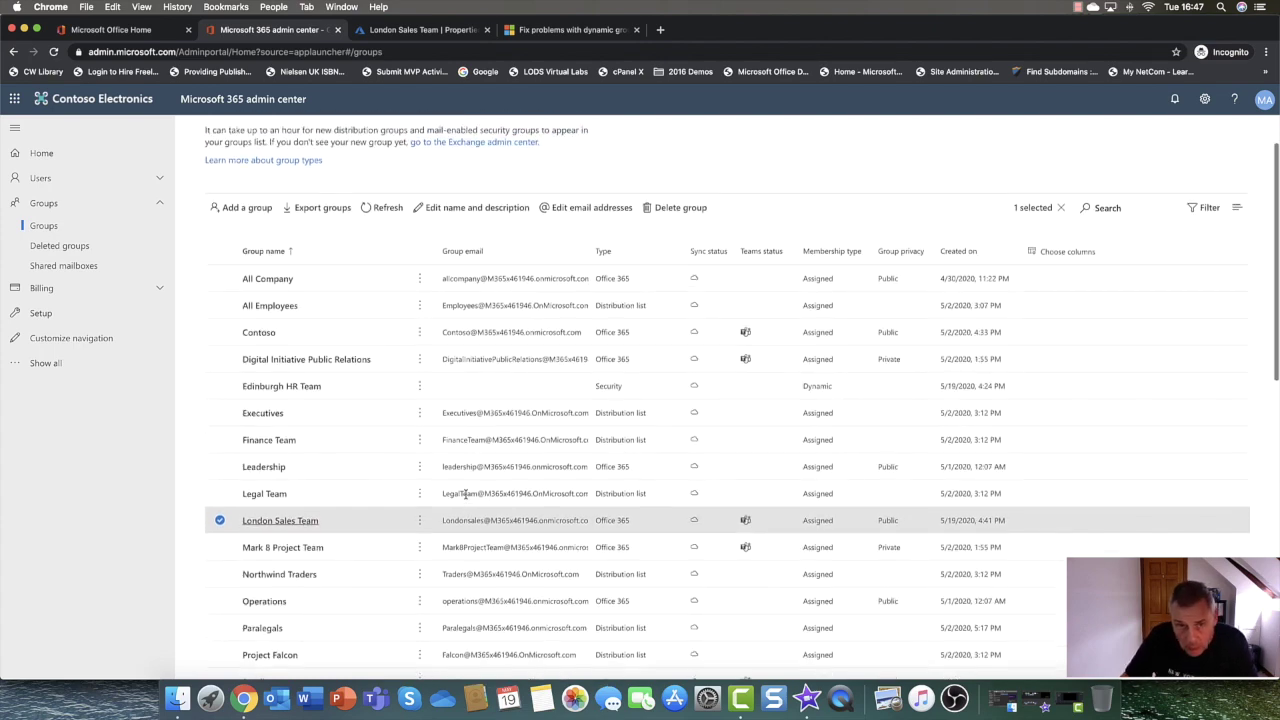
left_click(423, 31)
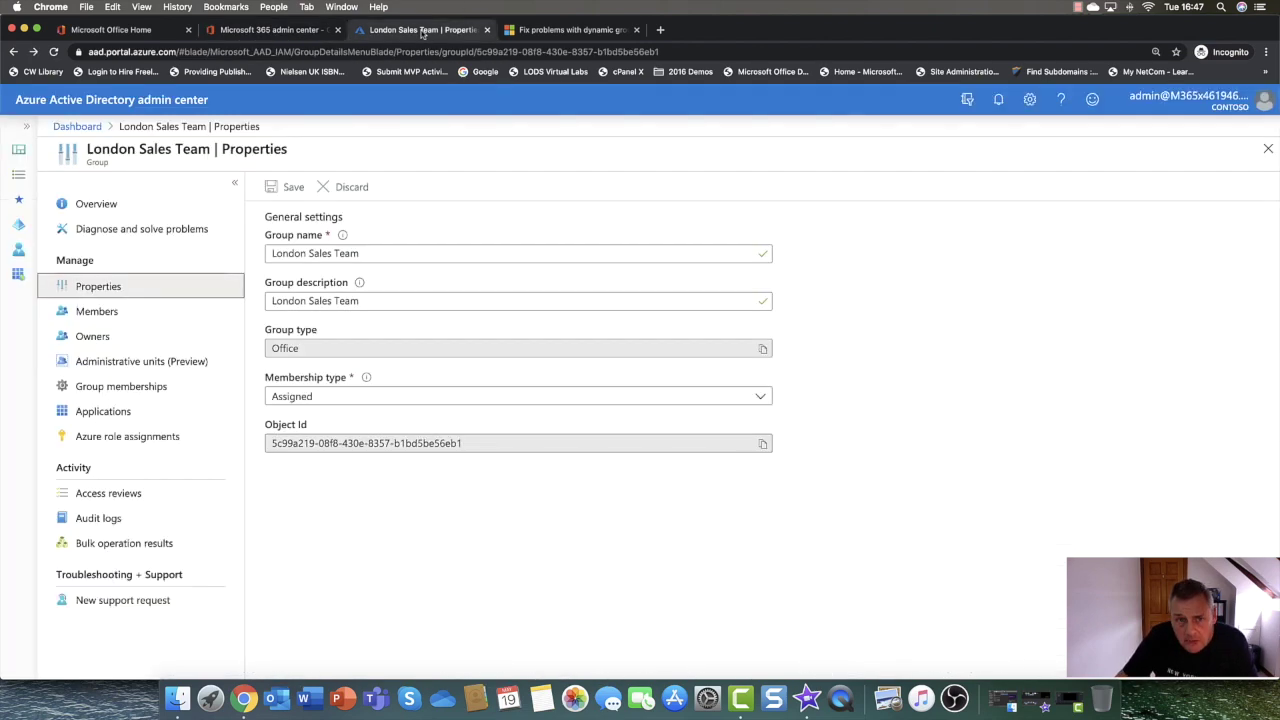
left_click(97, 206)
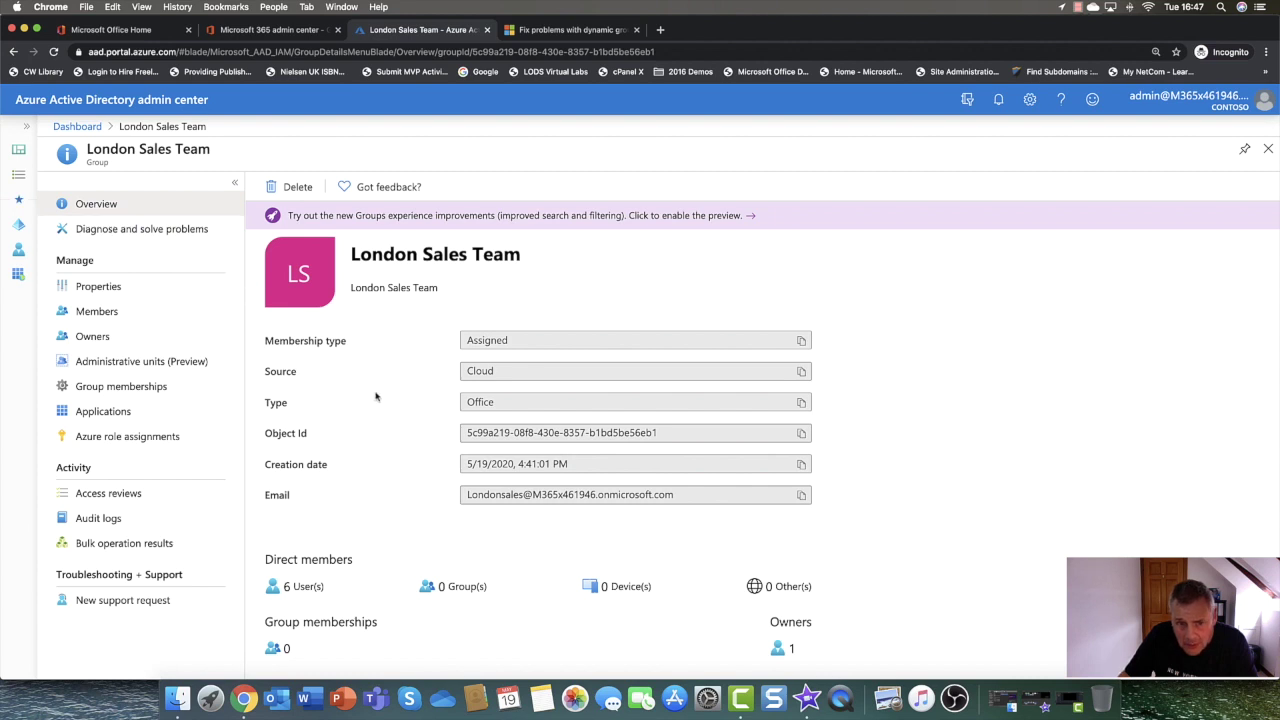
left_click(100, 310)
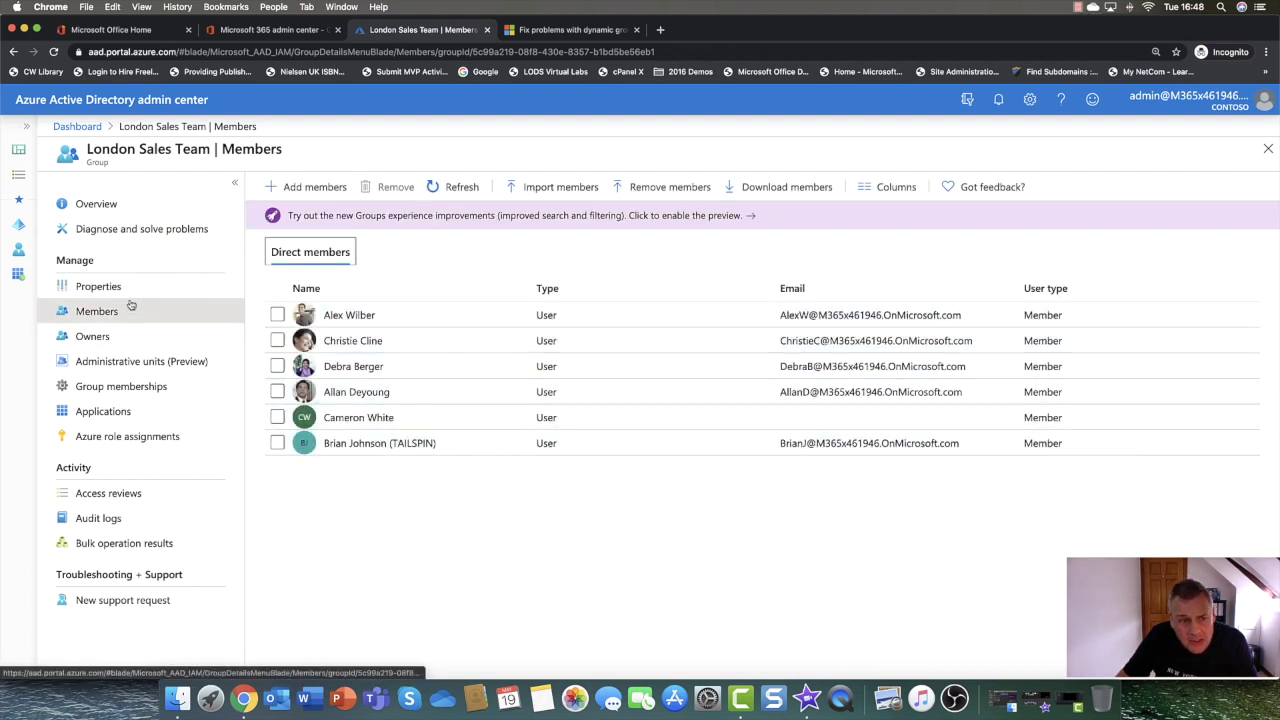
left_click(100, 287)
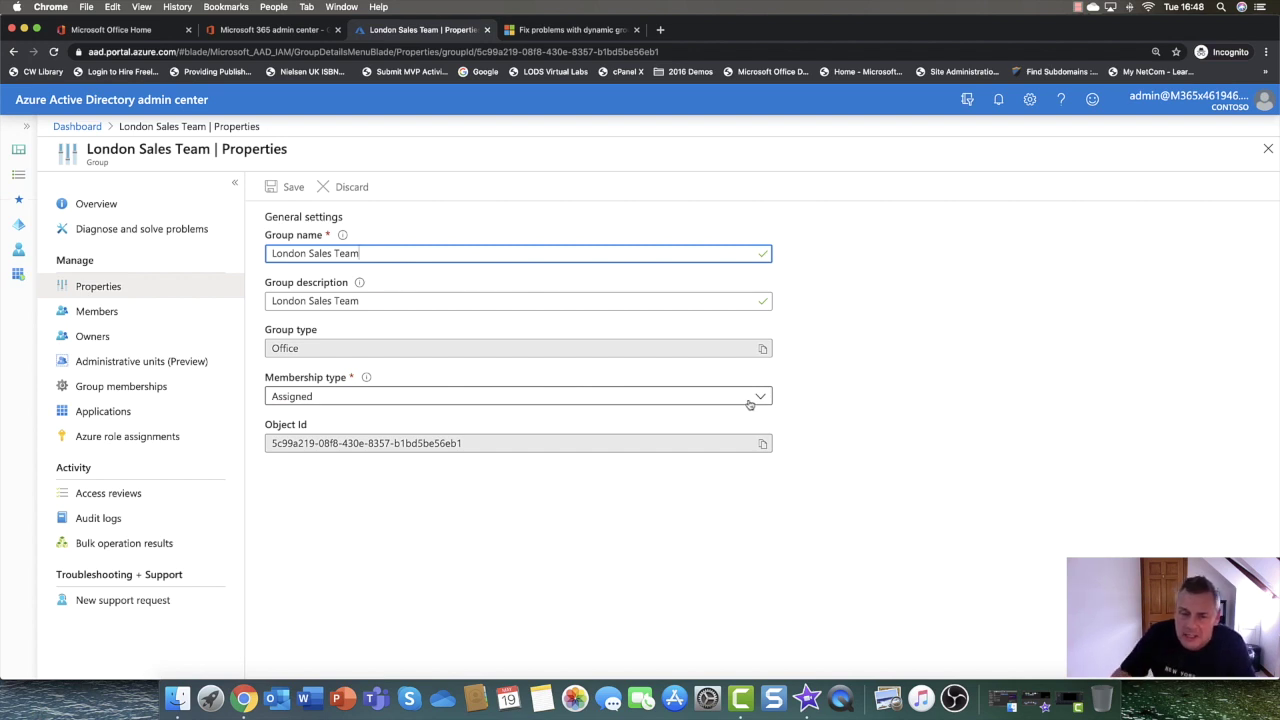
left_click(750, 404)
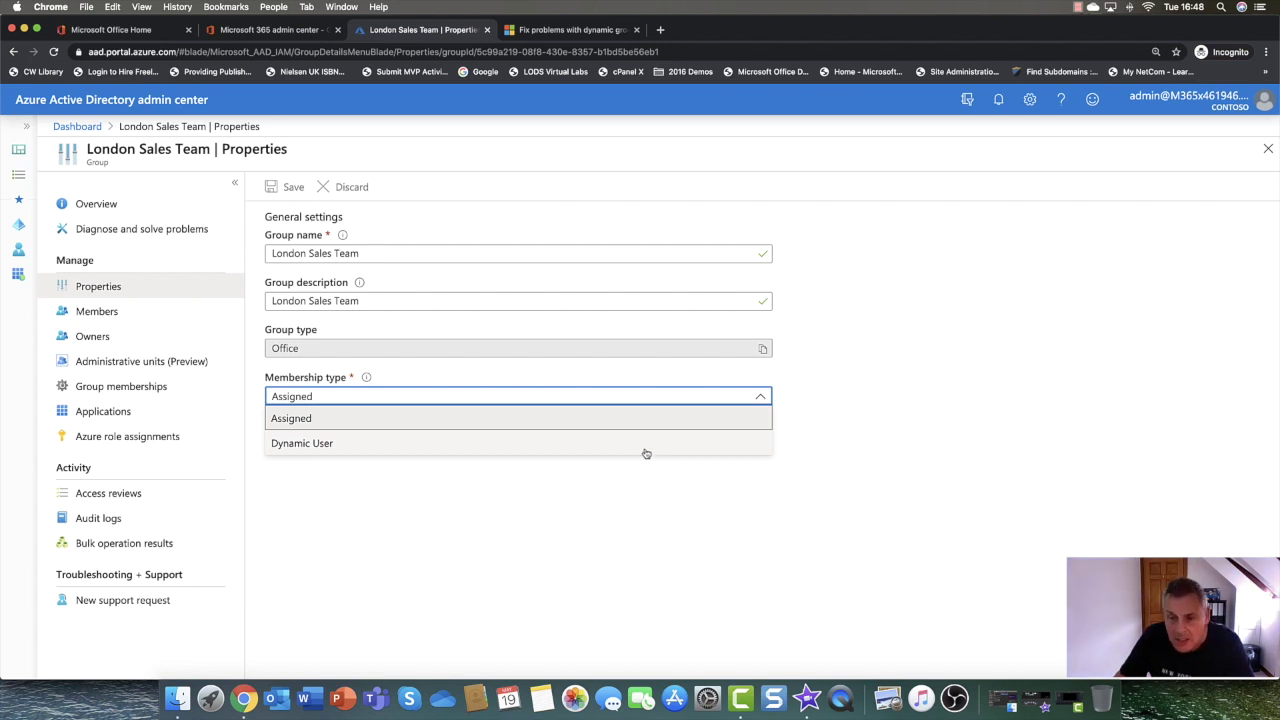
left_click(904, 399)
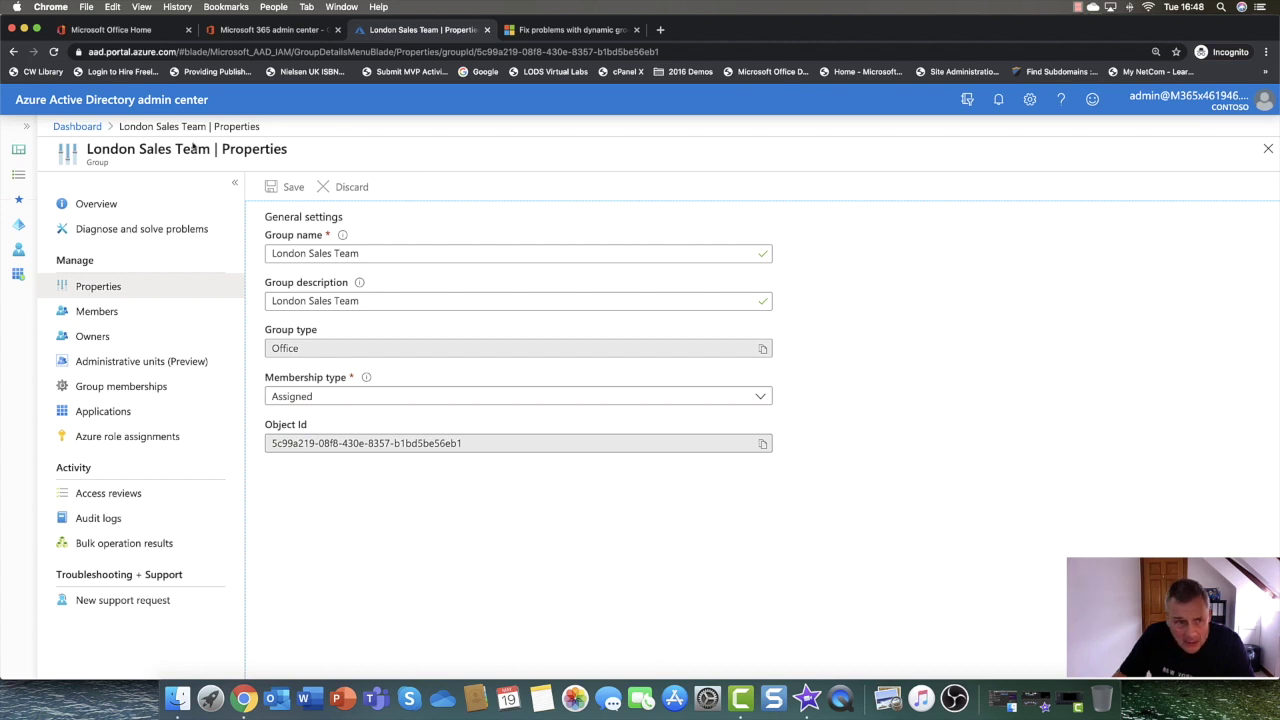
Start a new group in Contoso's Azure Active Directory, keeping Security as the group type
left_click(80, 127)
left_click(20, 229)
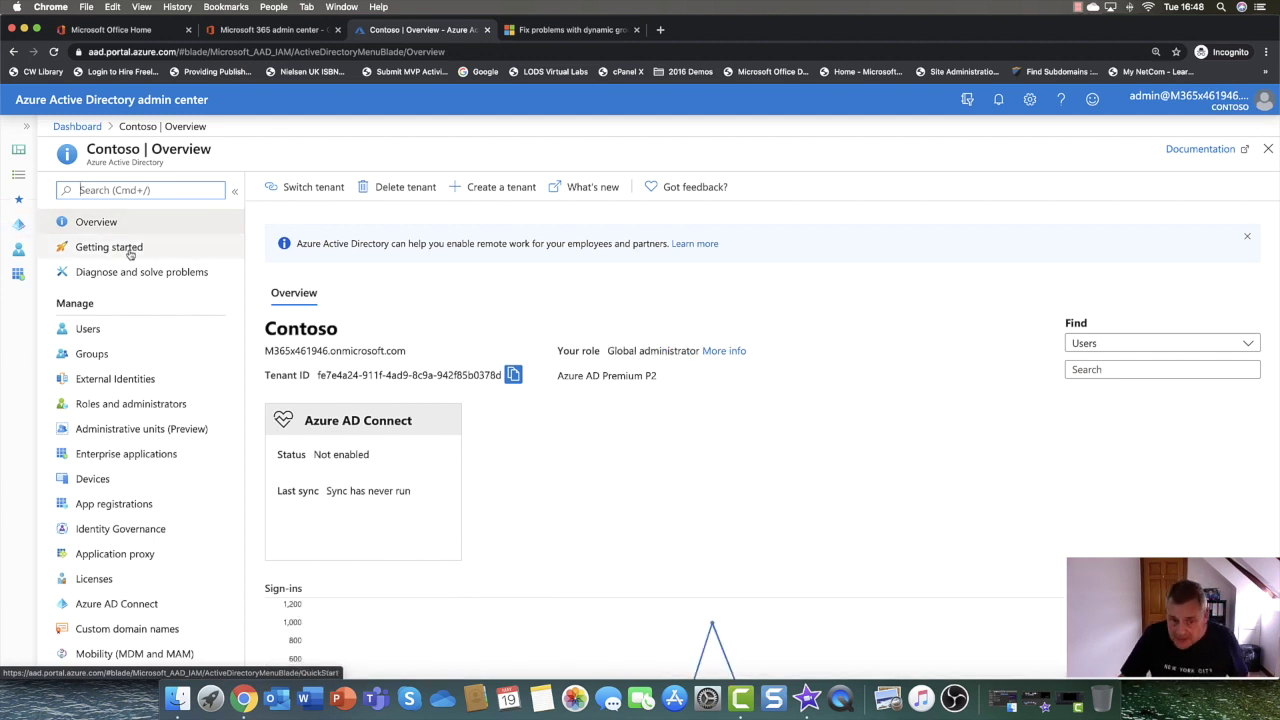
left_click(104, 356)
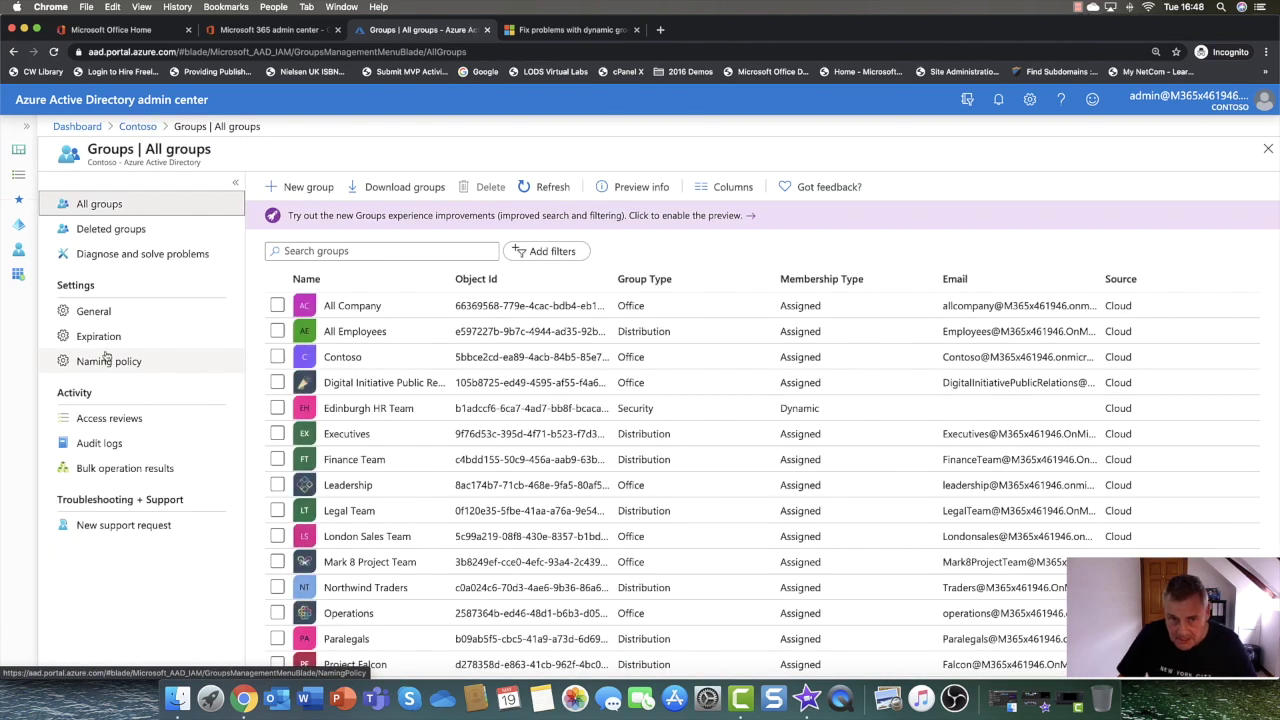
left_click(291, 187)
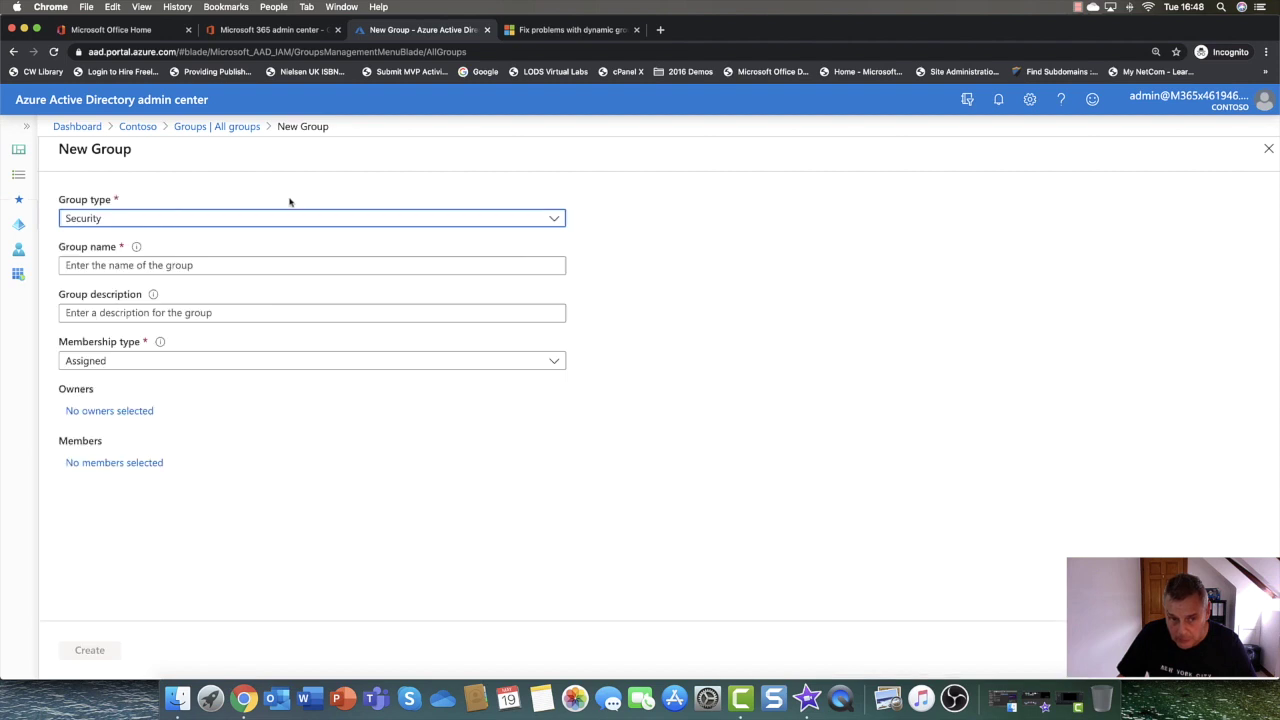
left_click(136, 222)
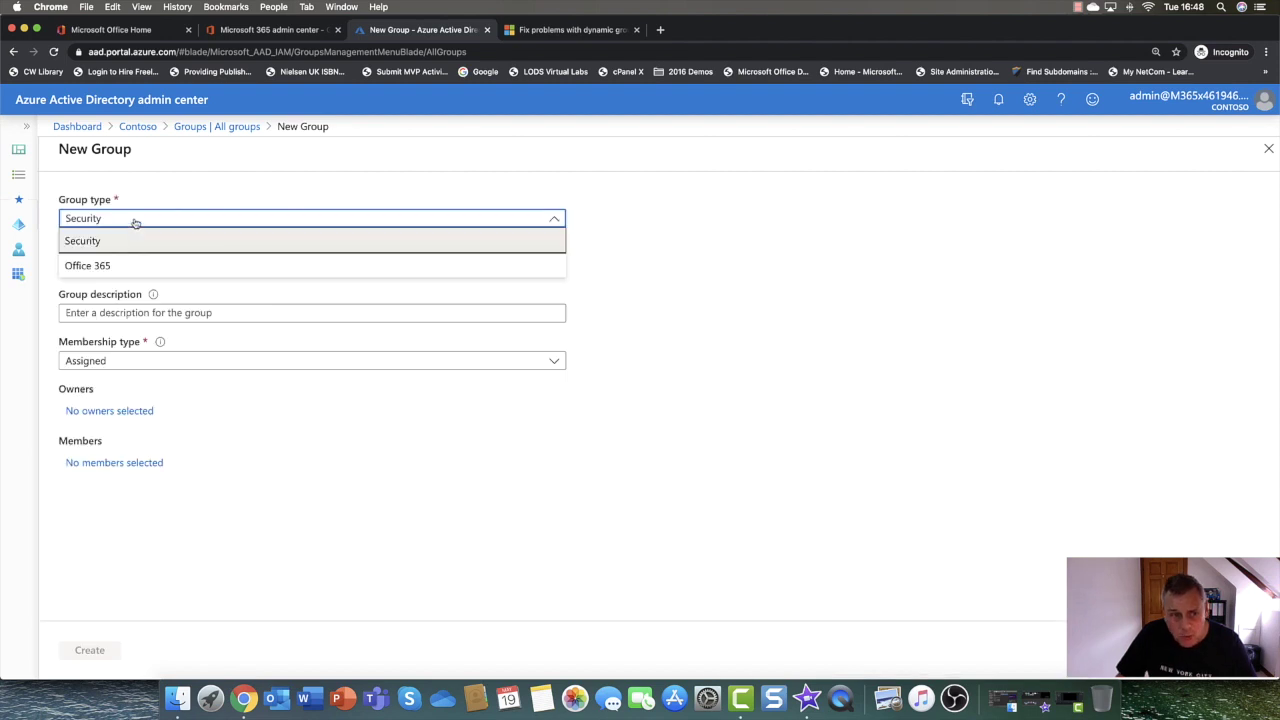
left_click(136, 222)
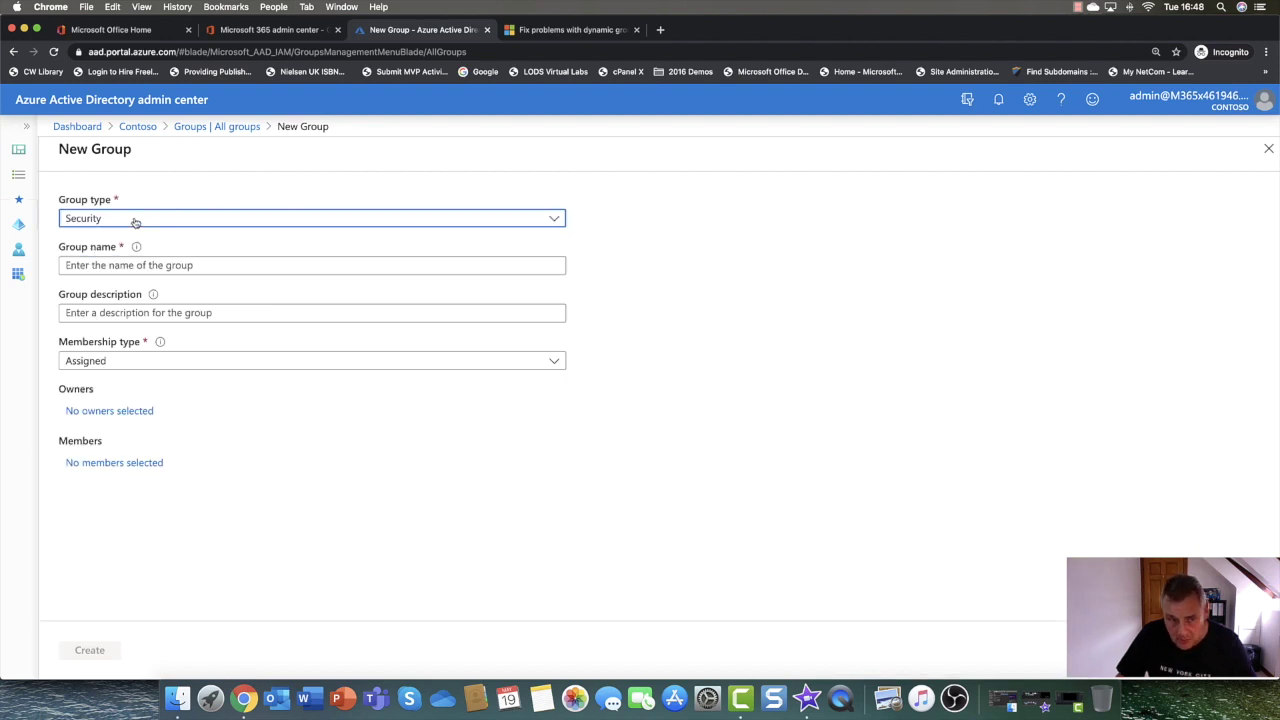
Name the new security group New York Sales Group
left_click(139, 265)
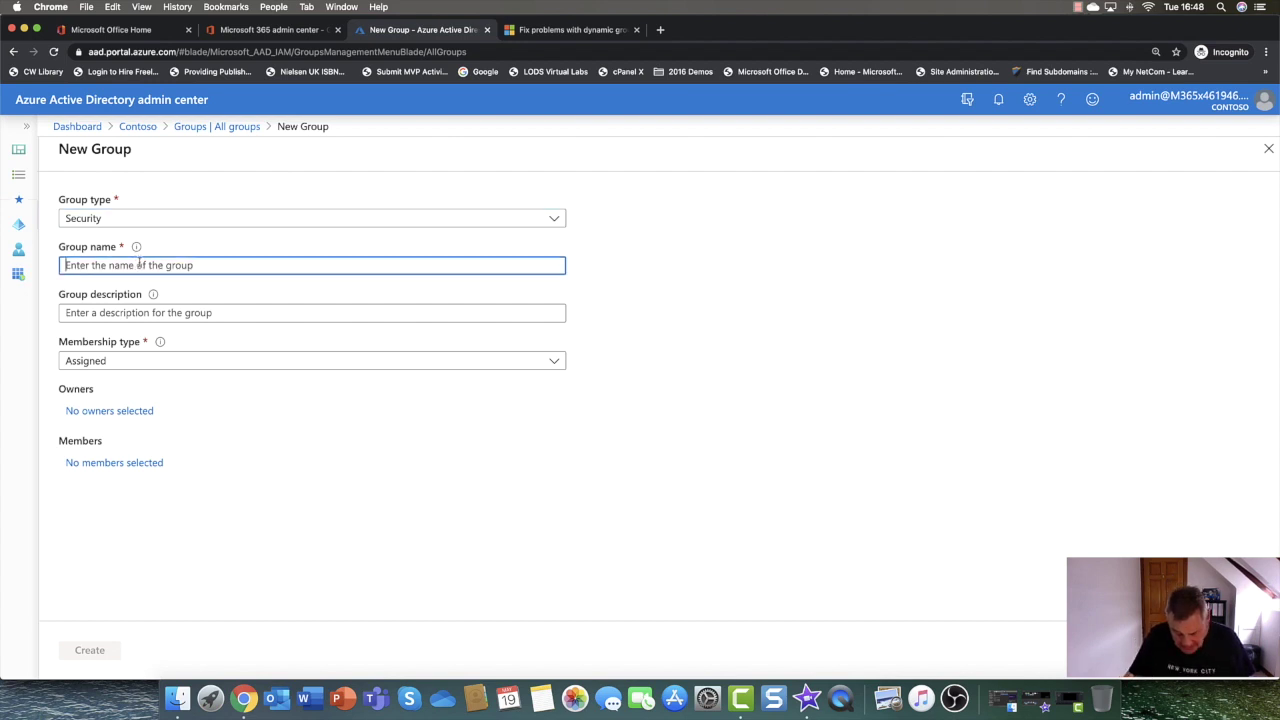
type("St")
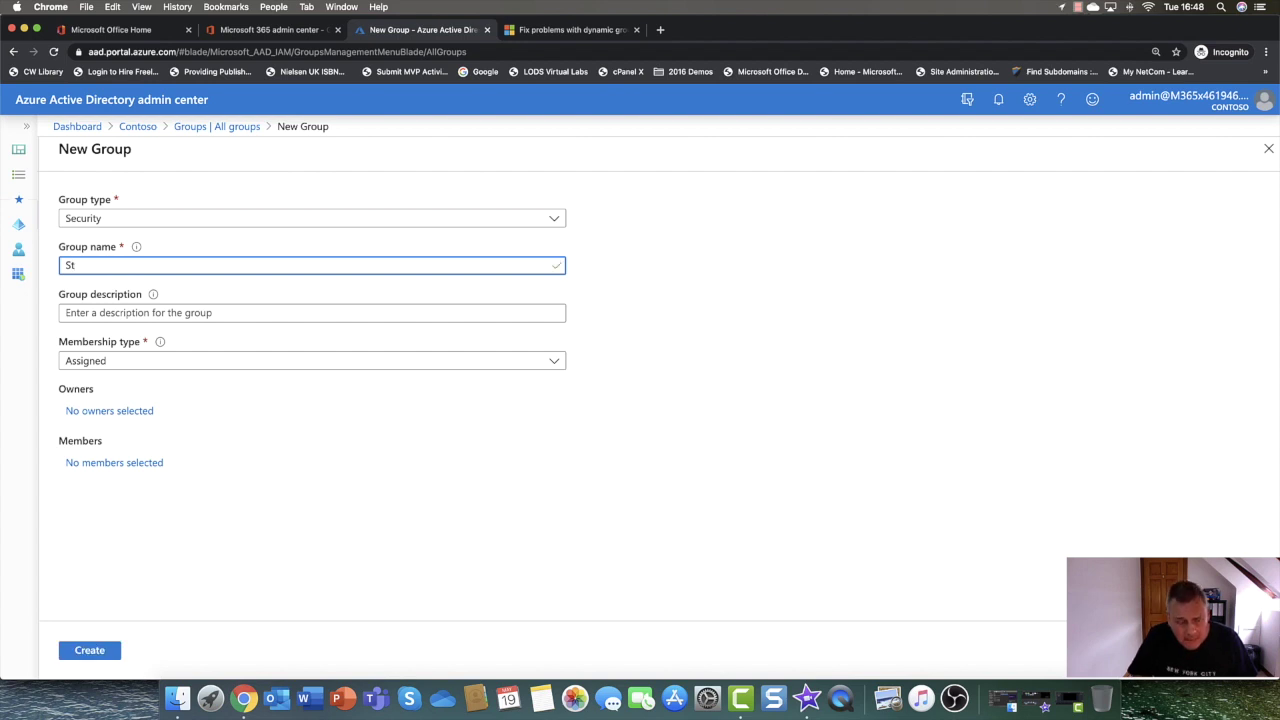
key("BackSpace")
key("BackSpace")
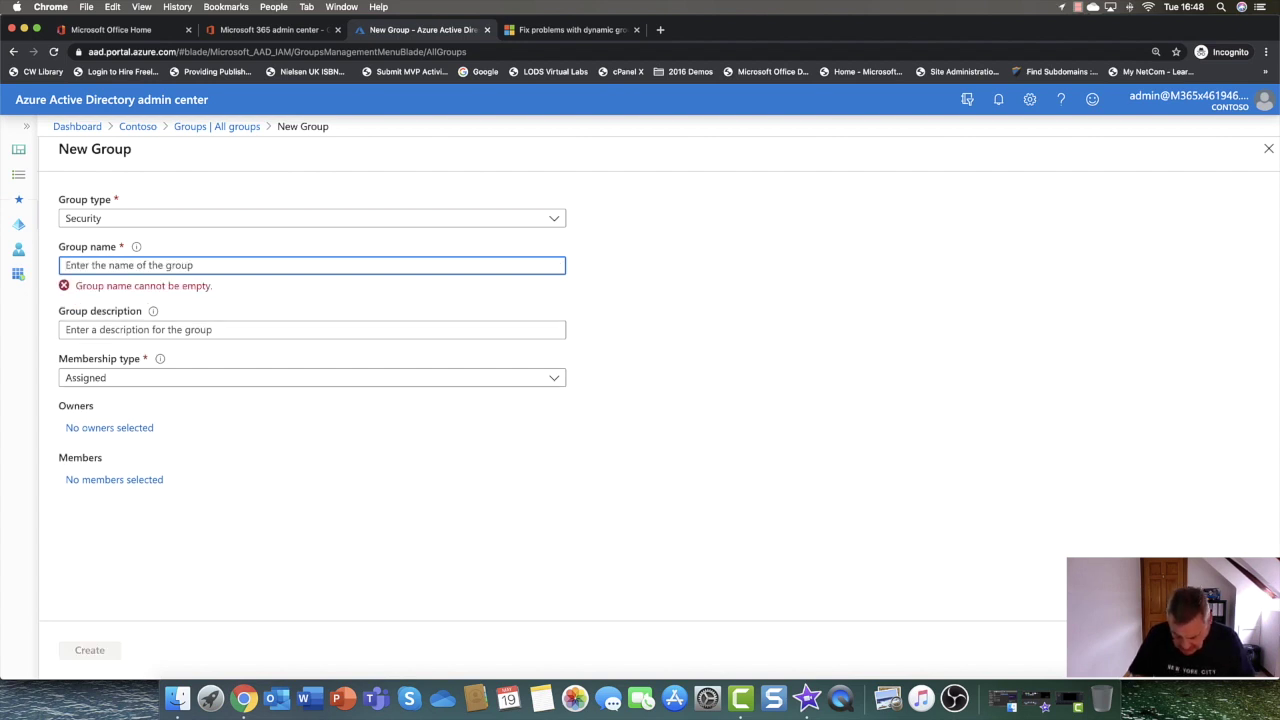
type("New York")
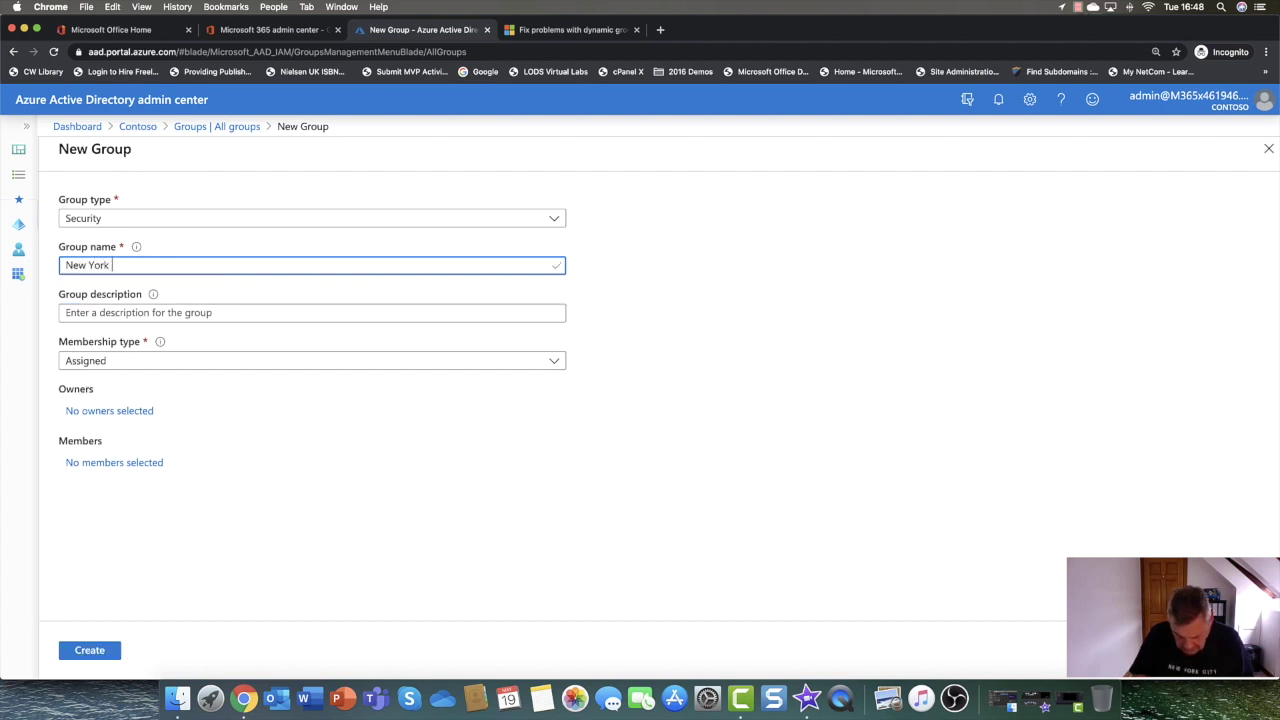
type(" Sales ")
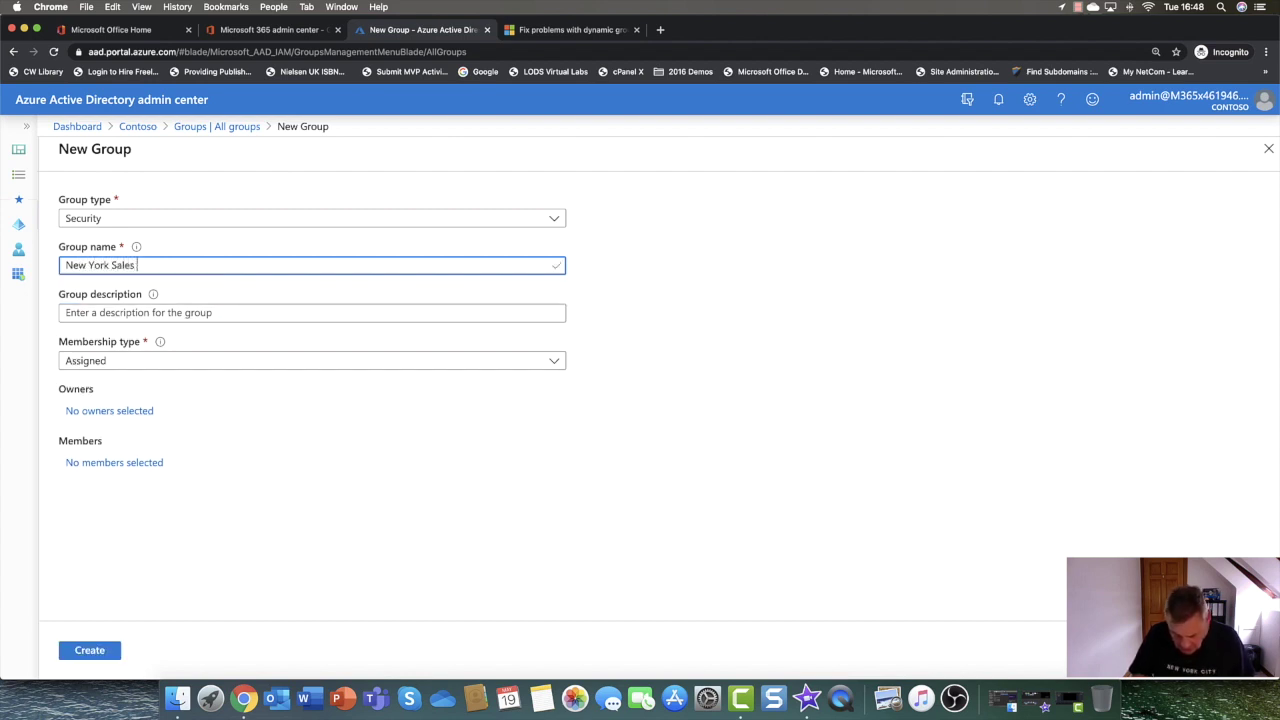
type("Group")
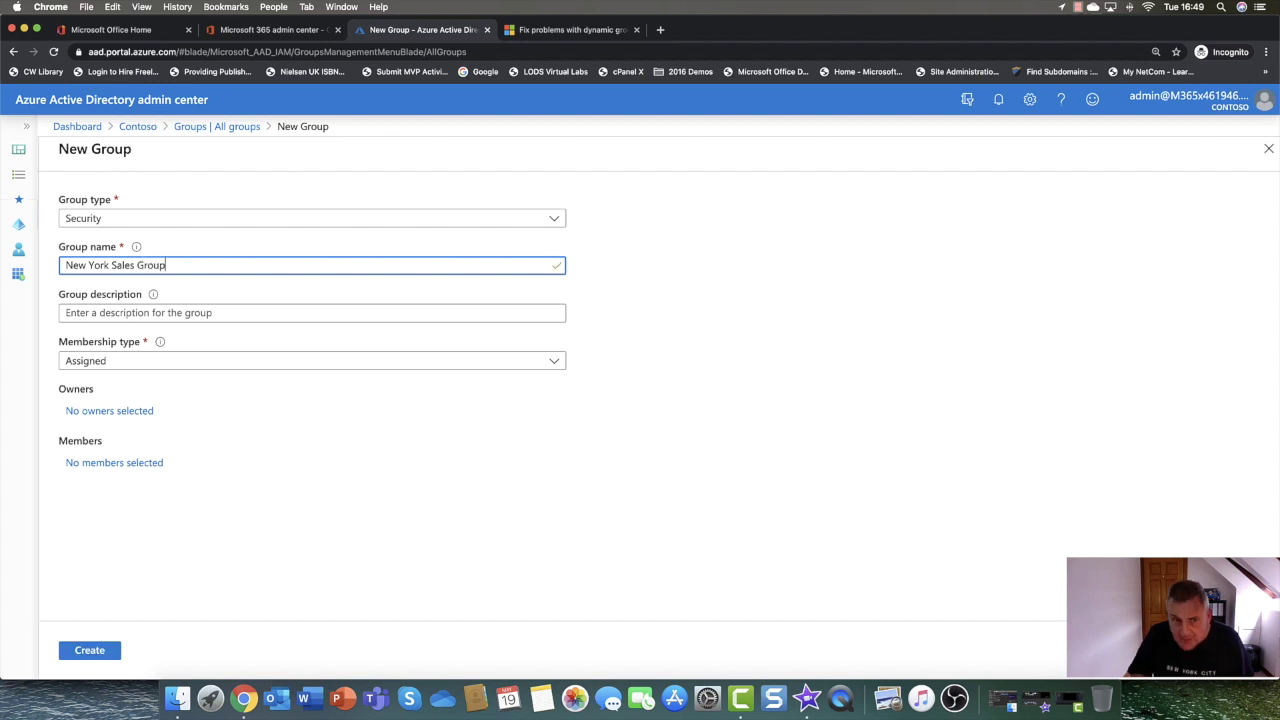
Set the new group's membership type to Dynamic User, leaving the description empty
left_click(96, 311)
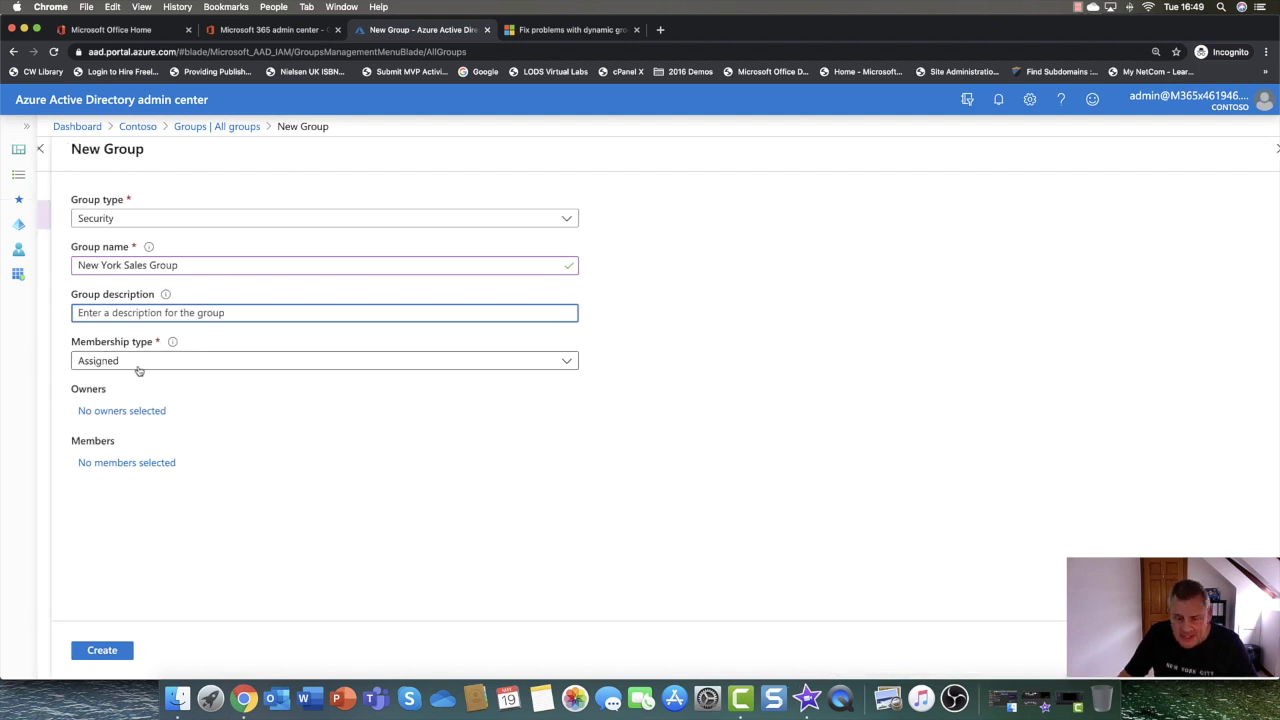
left_click(178, 364)
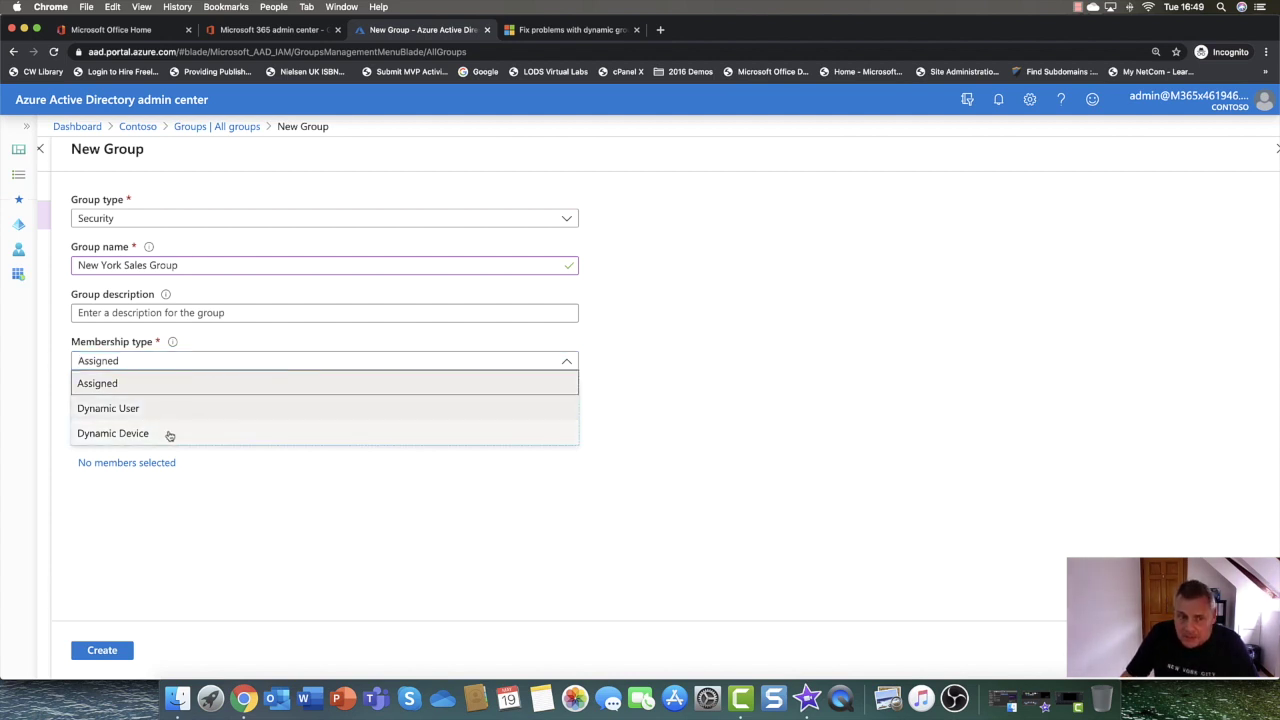
left_click(171, 413)
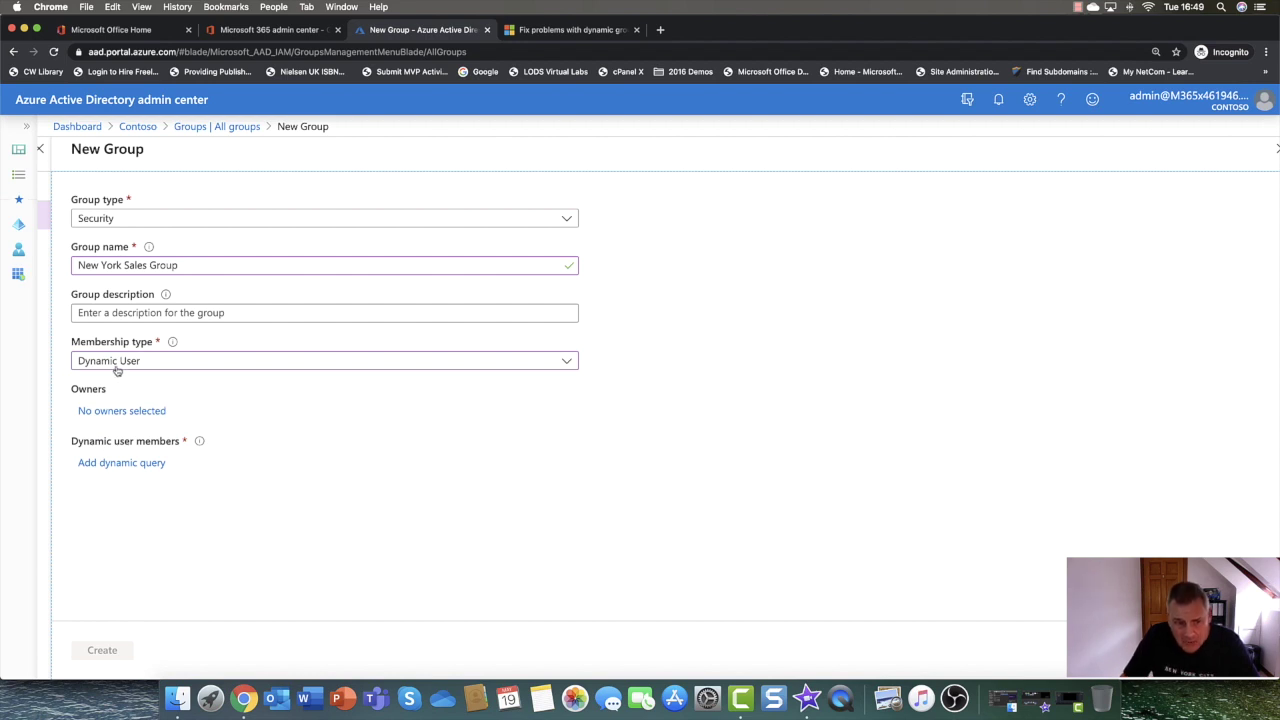
Add a dynamic query to the group and choose city as the property of its first rule expression
left_click(126, 464)
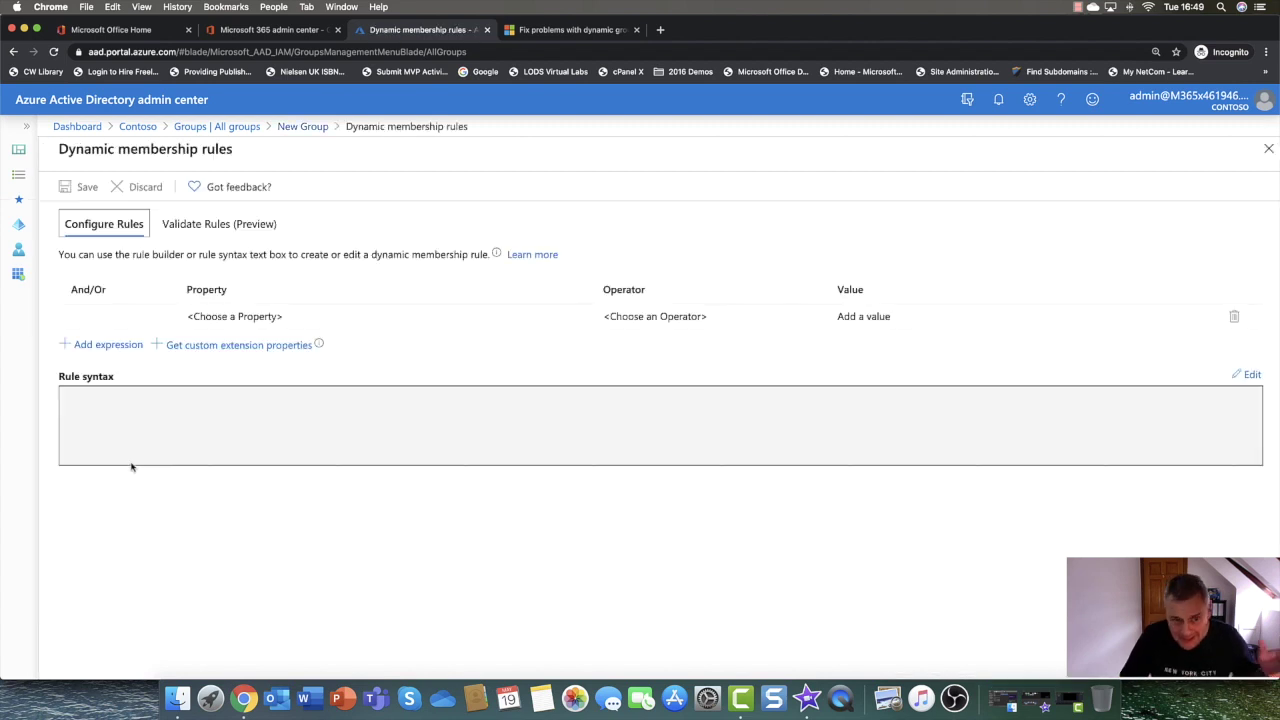
left_click(229, 316)
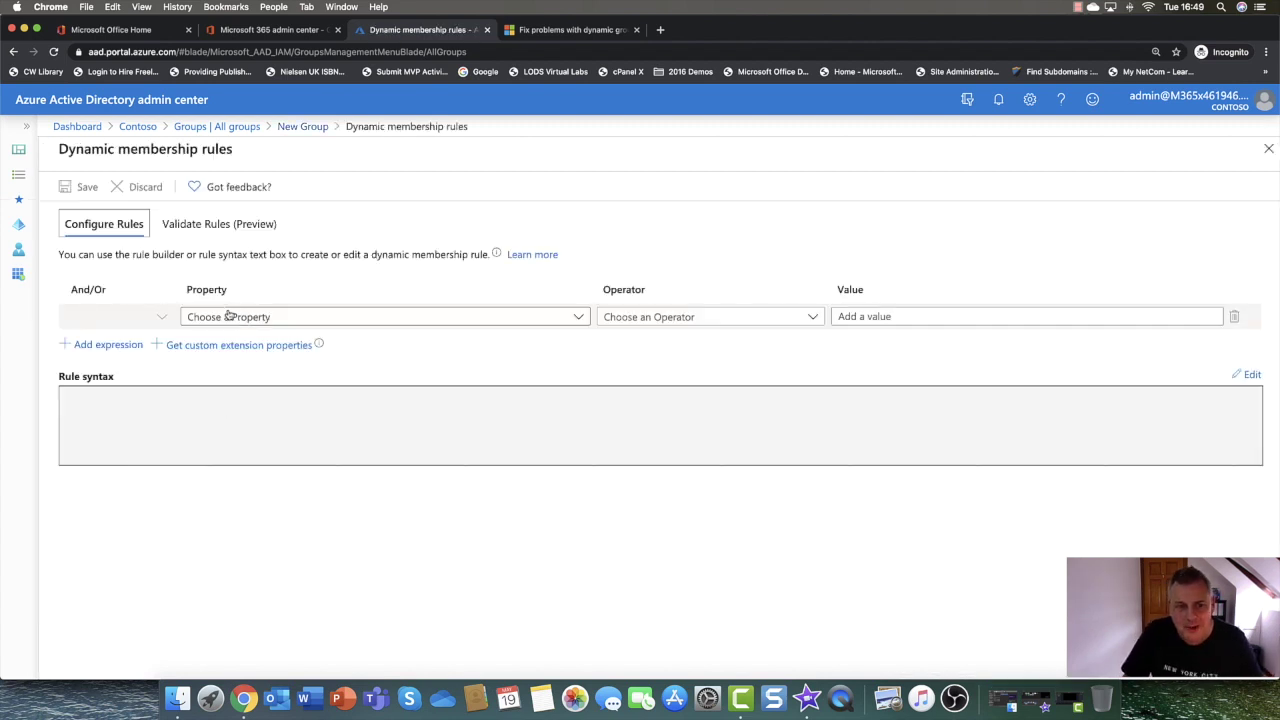
left_click(580, 317)
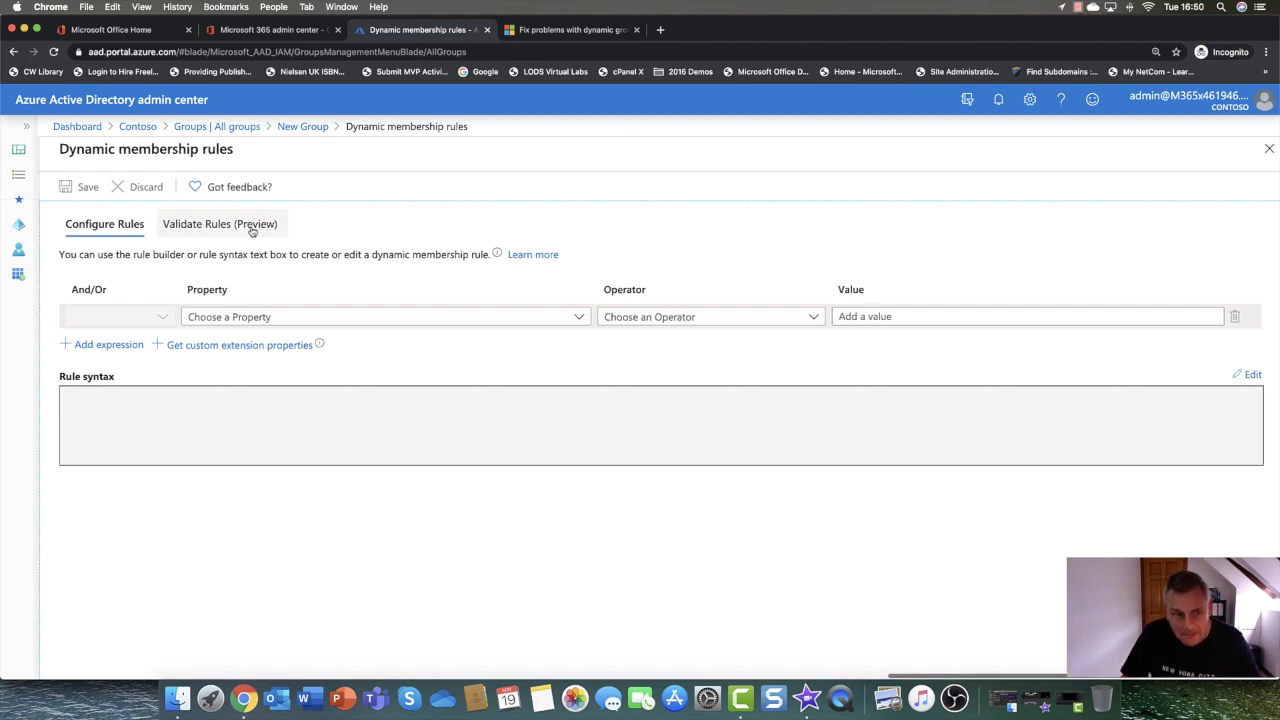
left_click(366, 320)
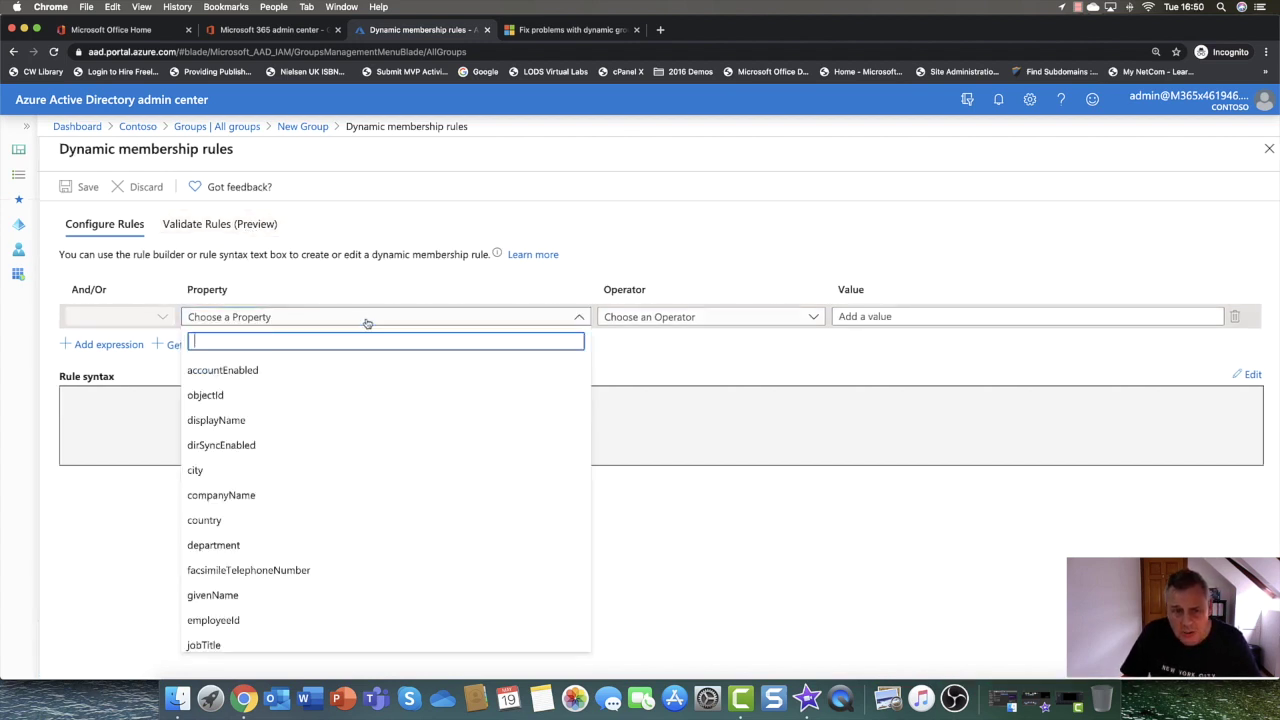
left_click(313, 478)
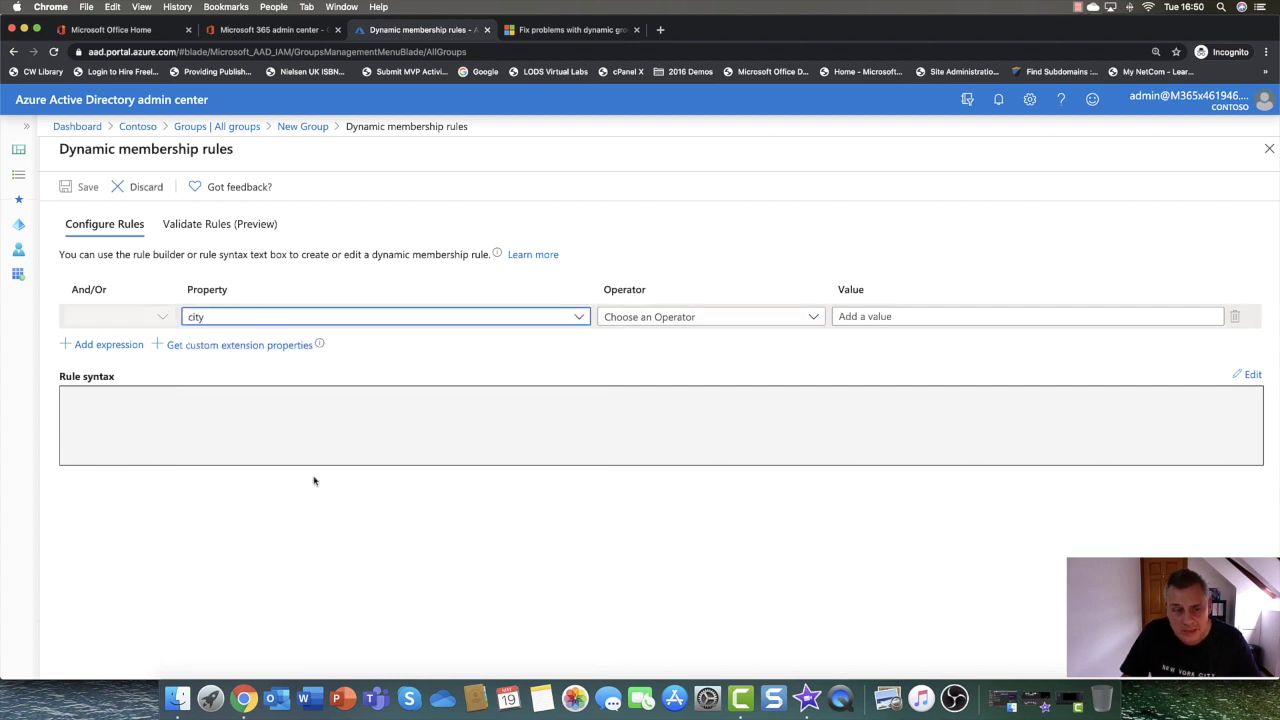
Complete the city rule expression with the Equals operator and the value New York
left_click(735, 318)
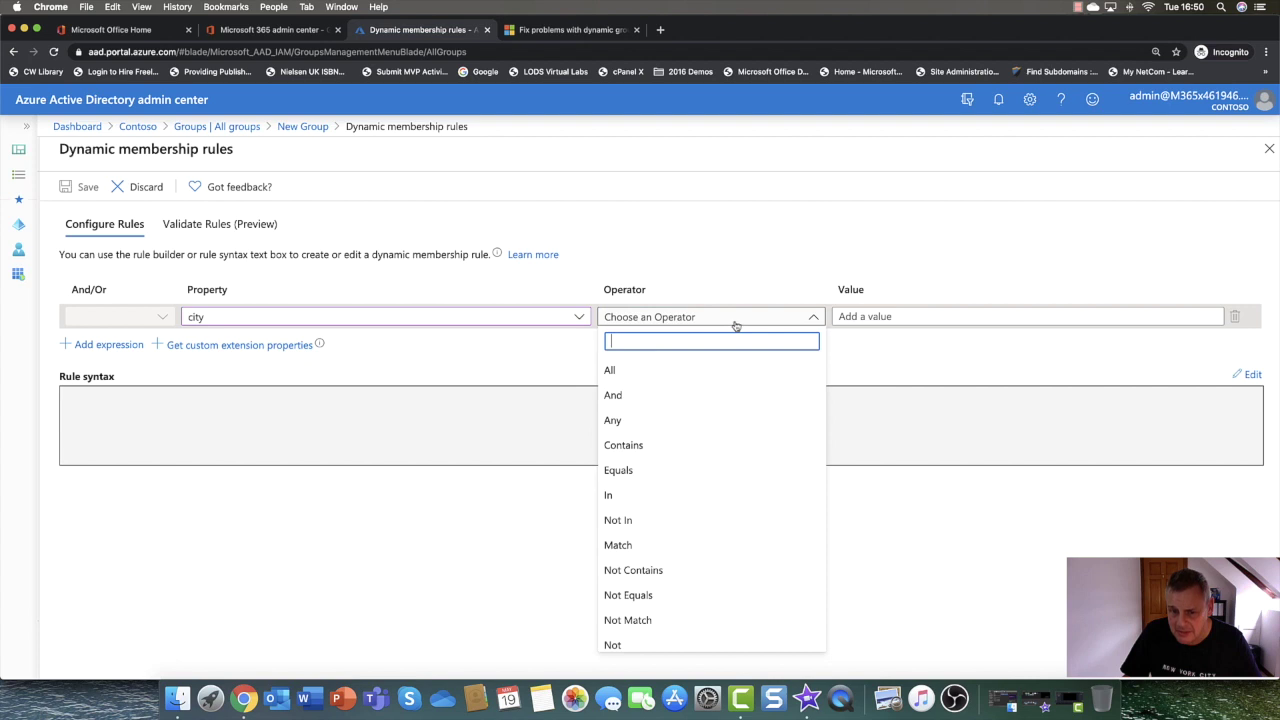
left_click(673, 474)
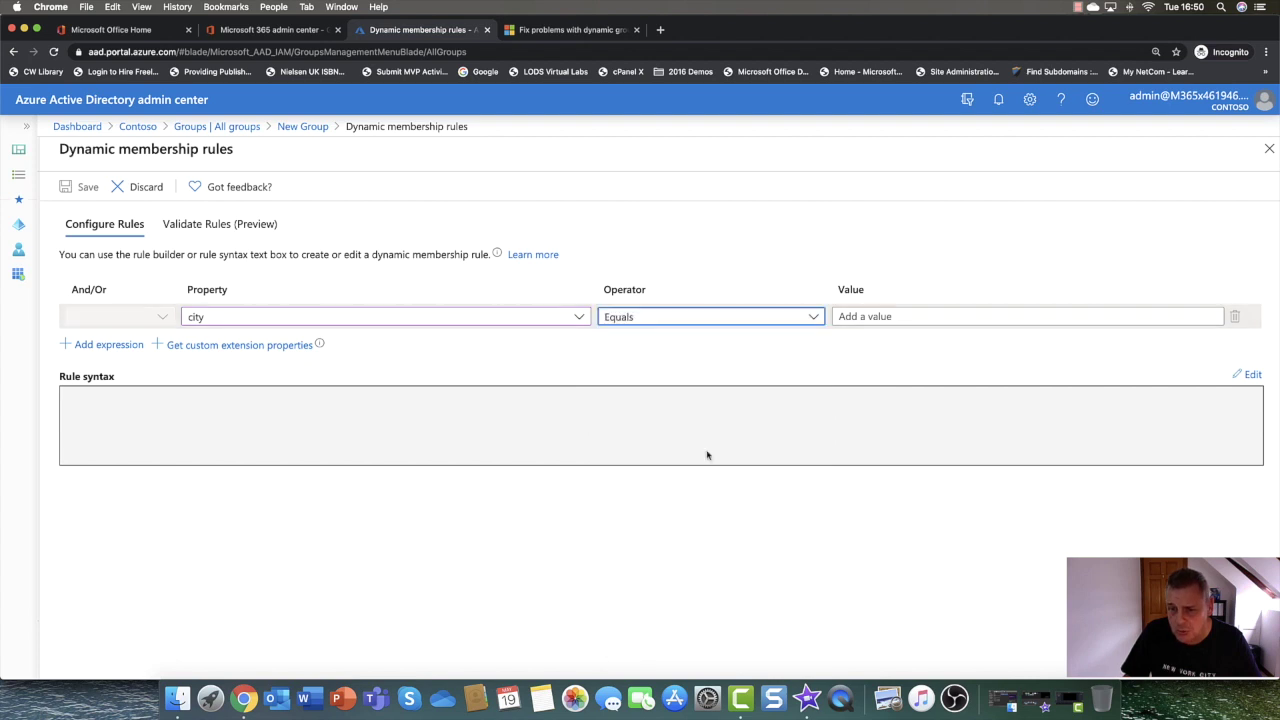
left_click(945, 314)
type("New York")
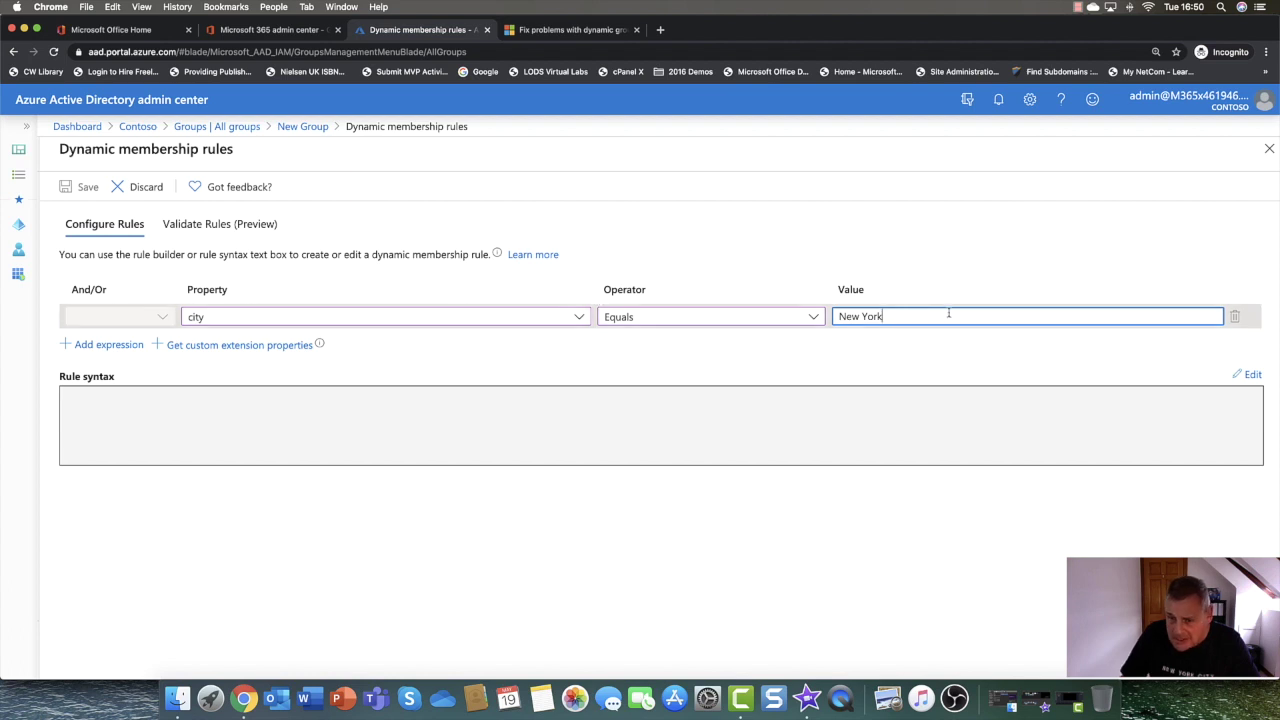
left_click_drag(888, 316, 833, 315)
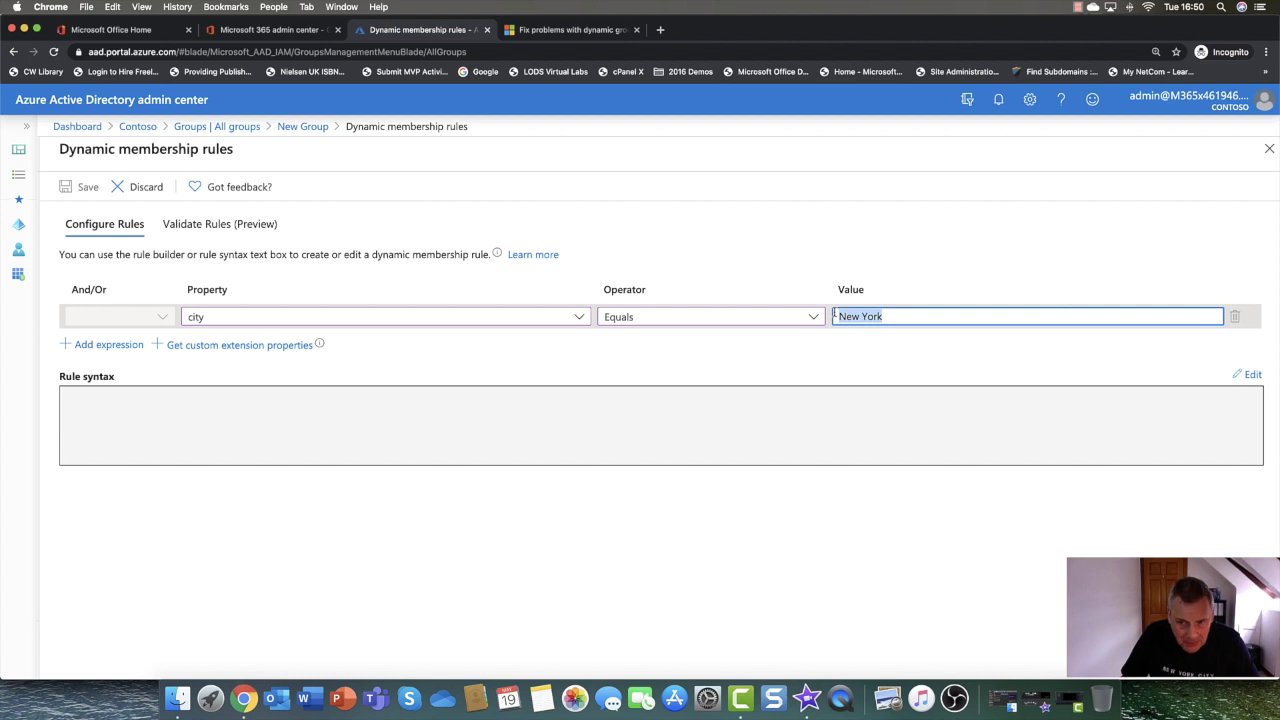
left_click(797, 268)
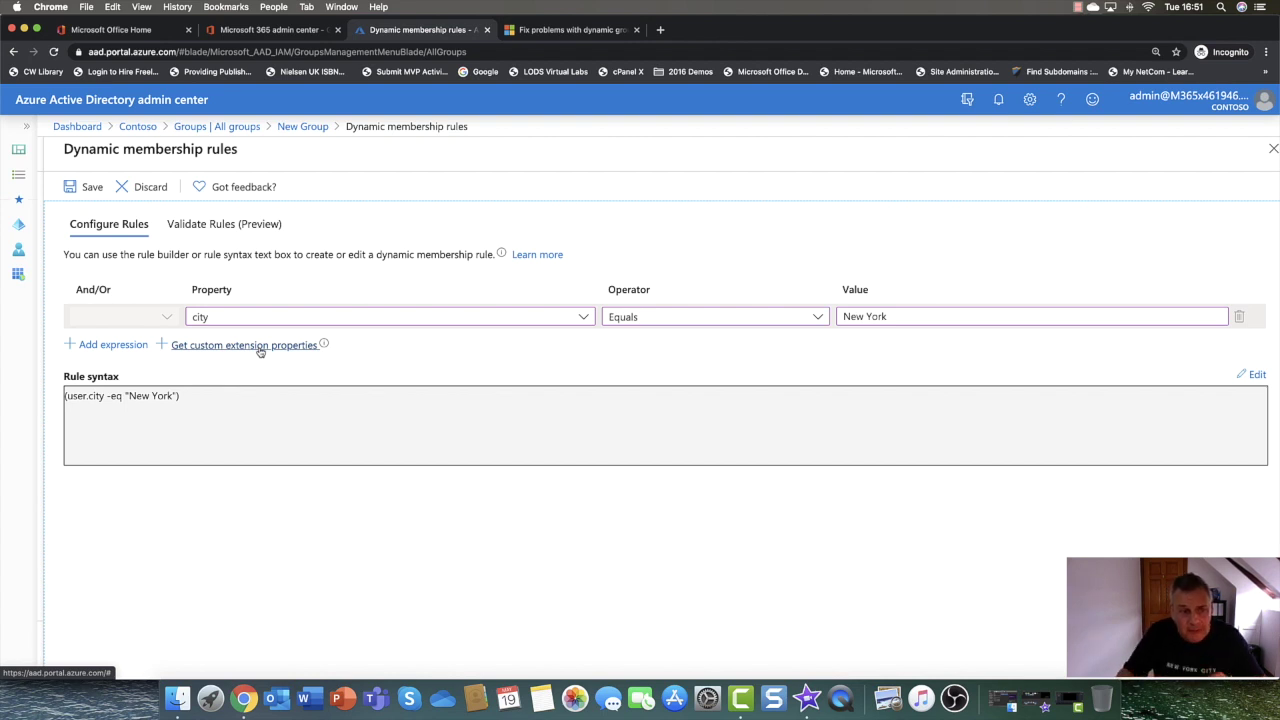
Examine the generated rule syntax for the city expression
left_click_drag(182, 397, 60, 403)
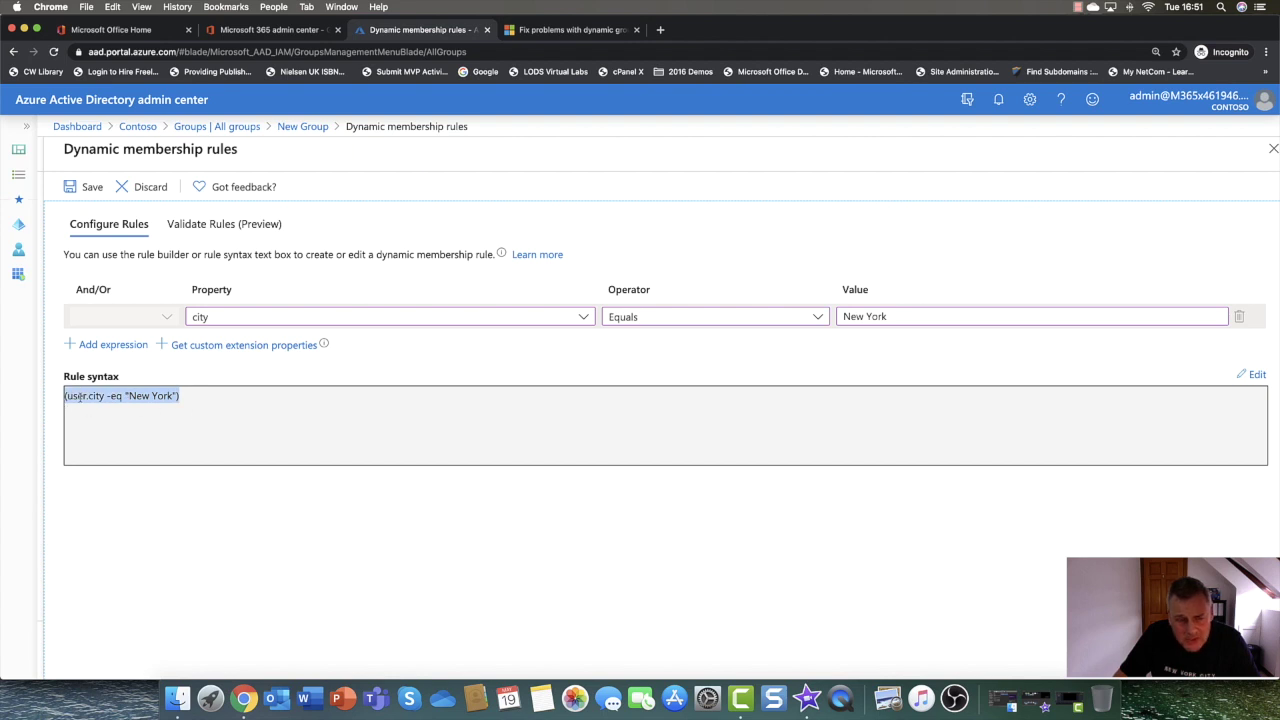
left_click(192, 404)
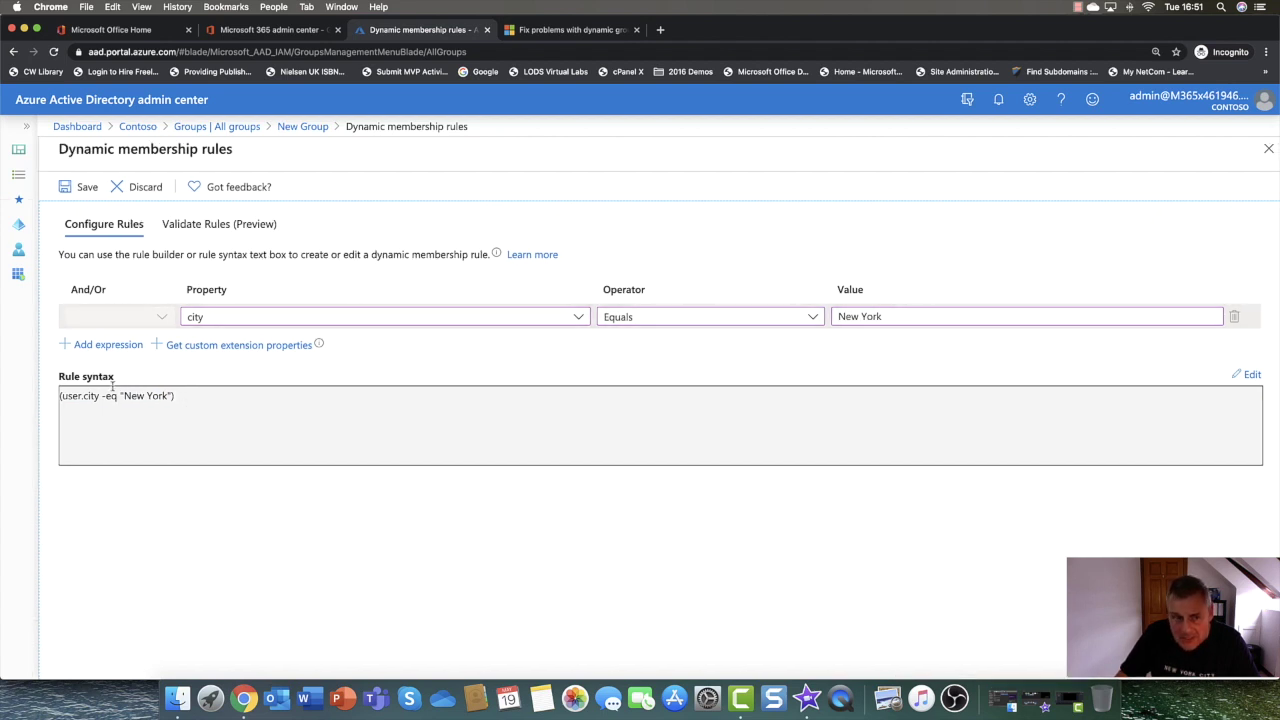
left_click_drag(175, 396, 66, 396)
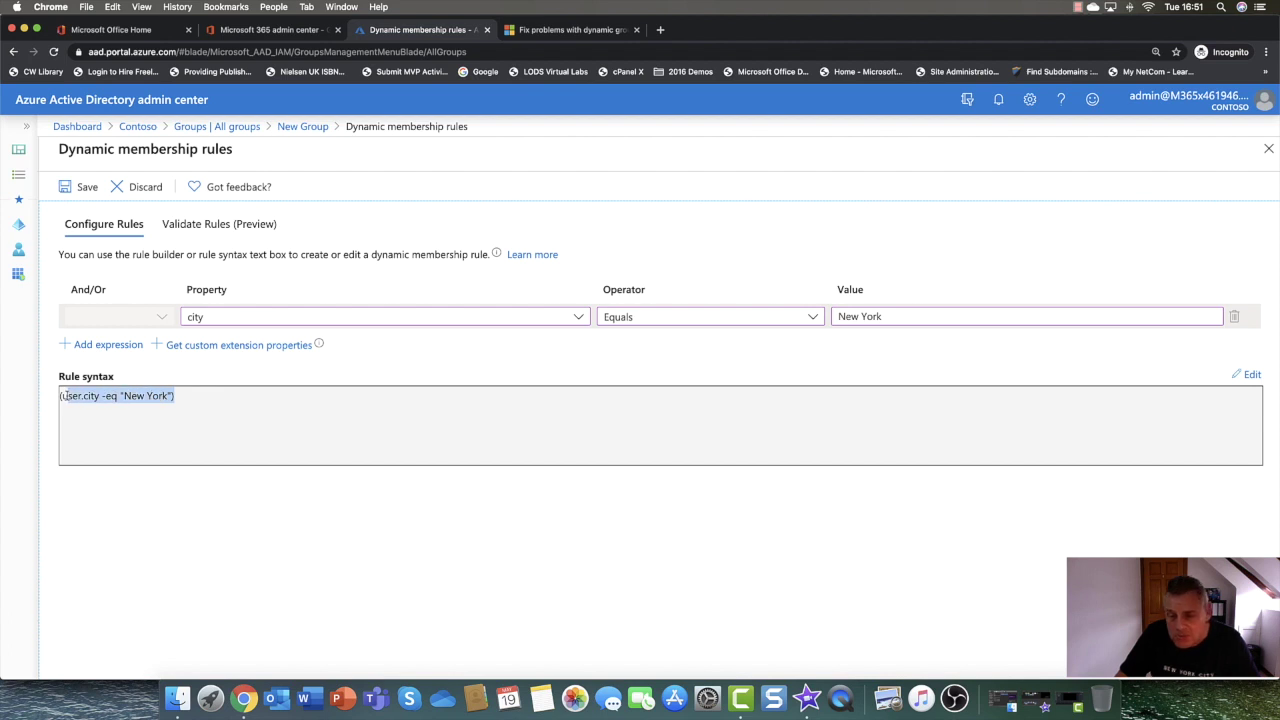
left_click(205, 406)
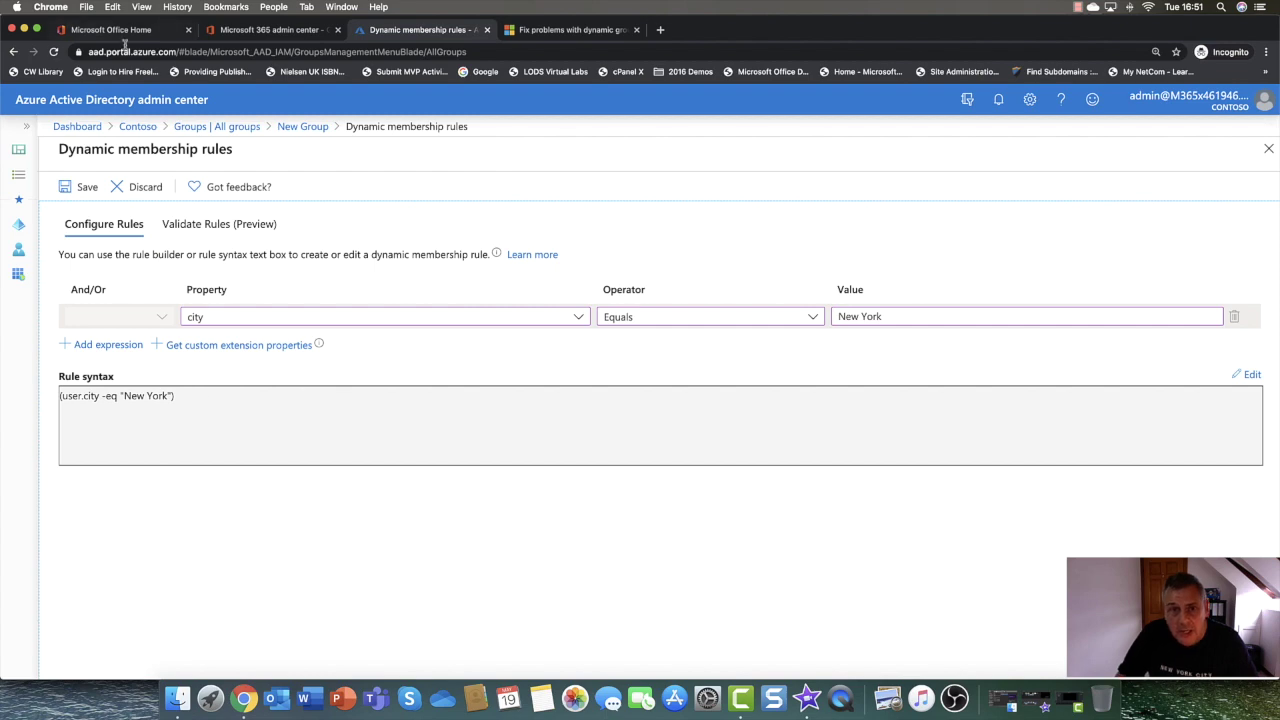
Look through the Troubleshoot groups documentation and its topic list, and return to the dynamic membership rules
left_click(548, 32)
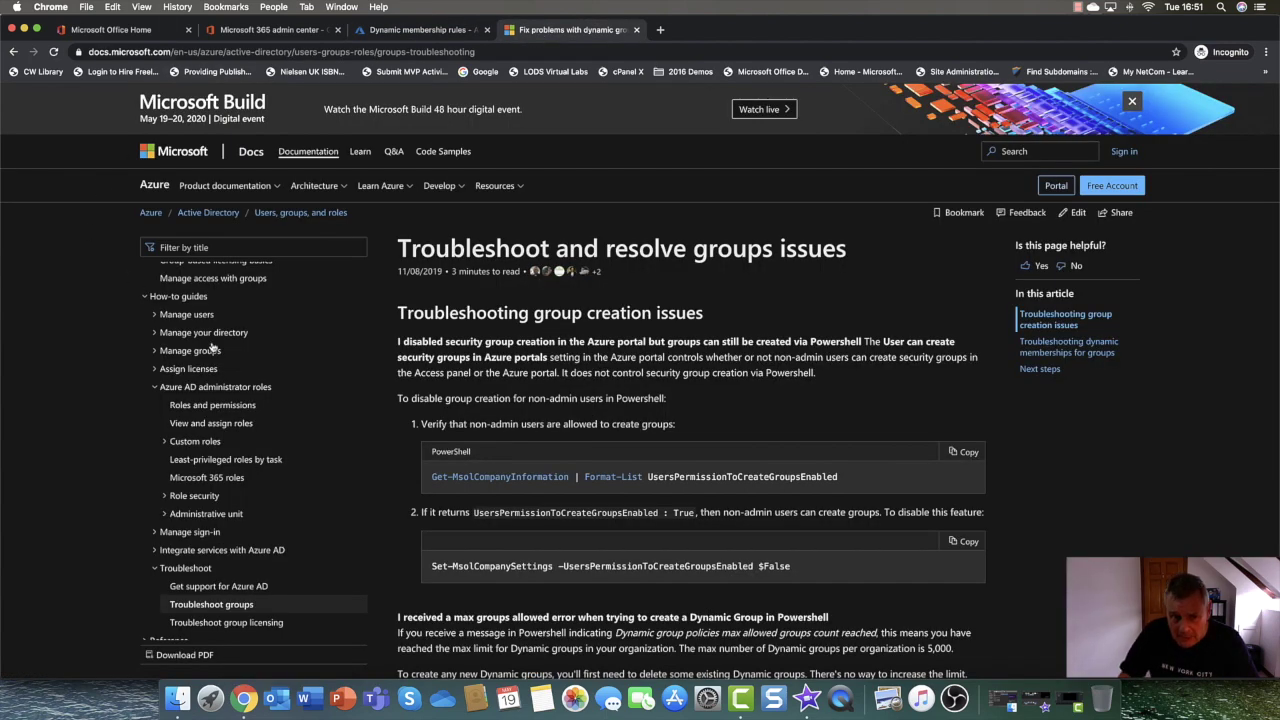
scroll(200, 340, "up", 2)
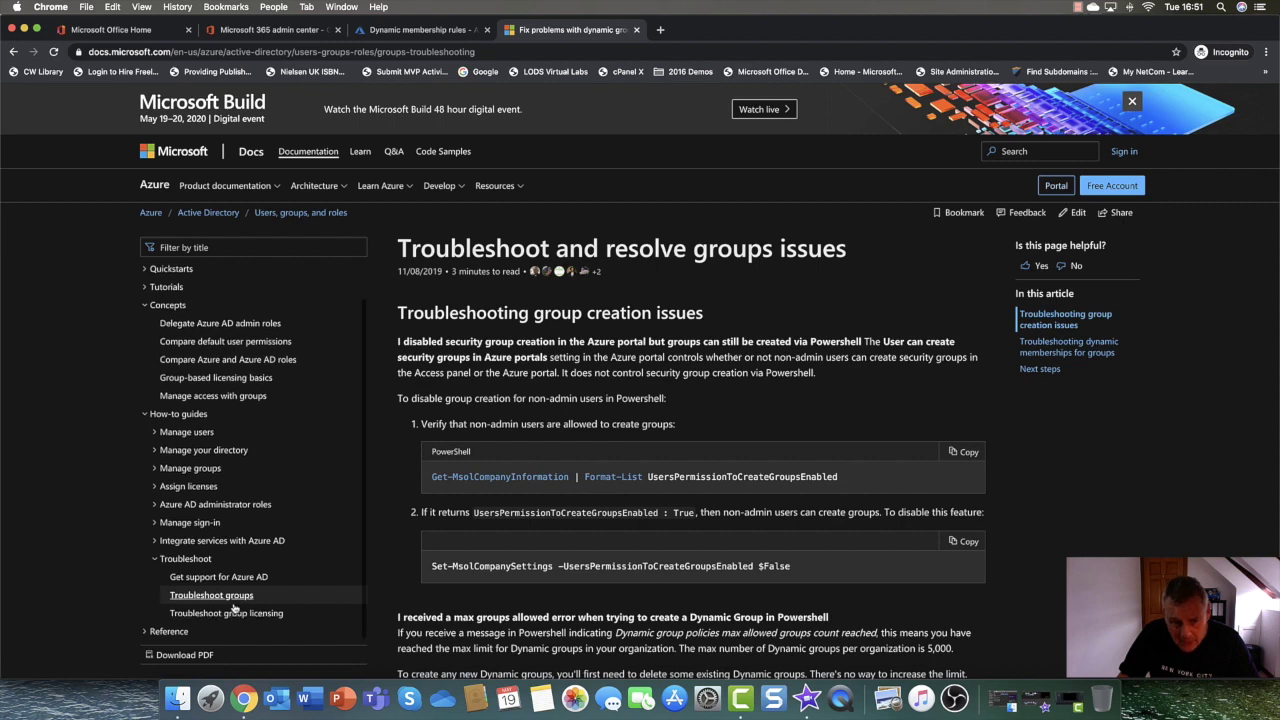
scroll(213, 531, "up", 2)
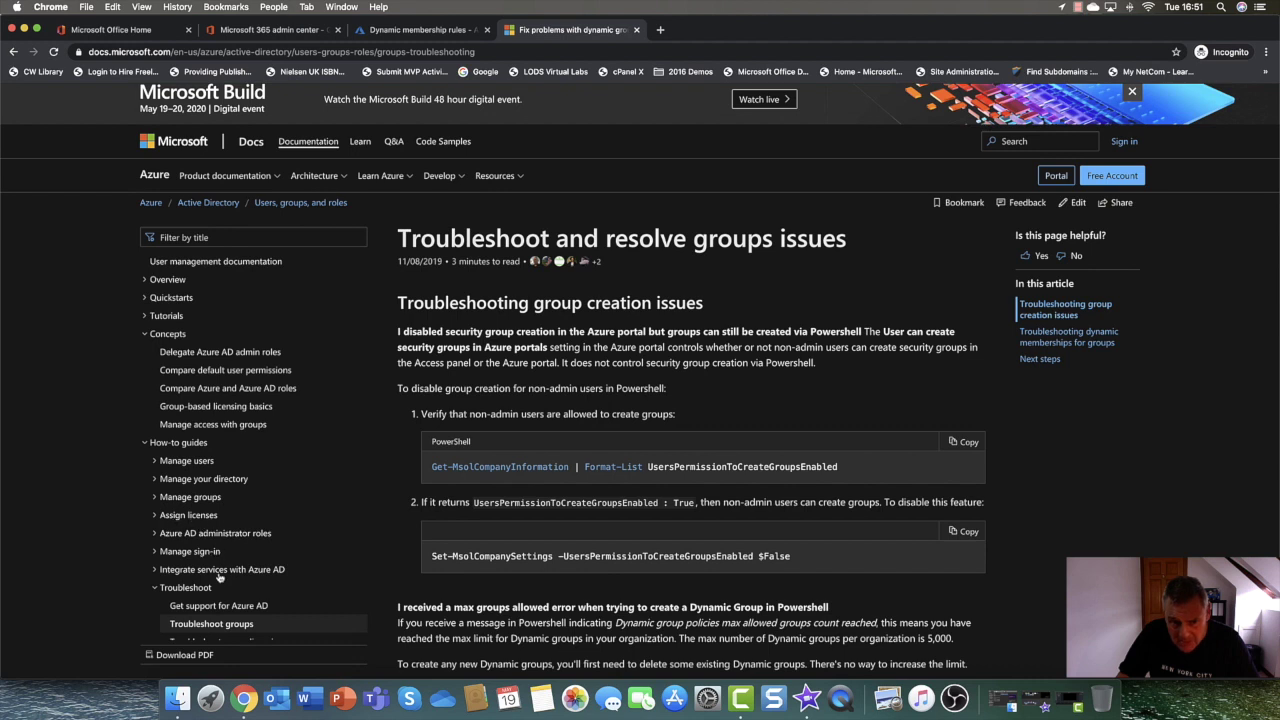
scroll(231, 605, "down", 1)
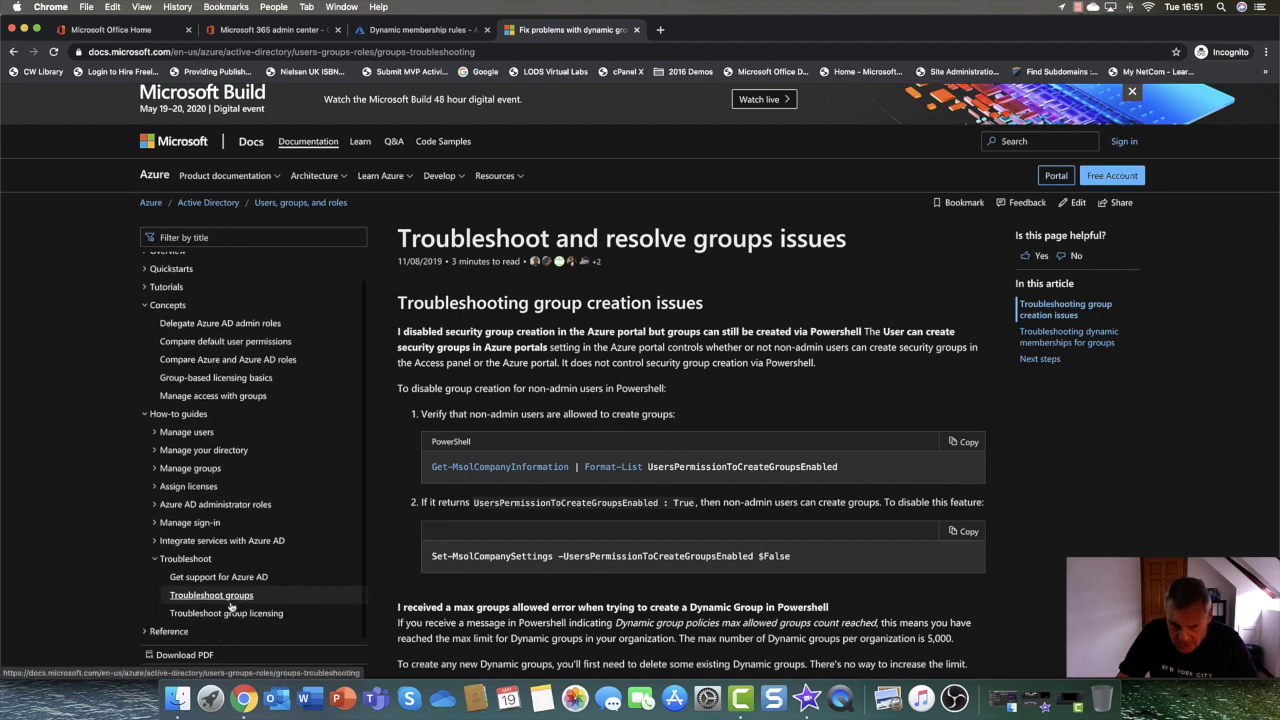
scroll(231, 605, "up", 1)
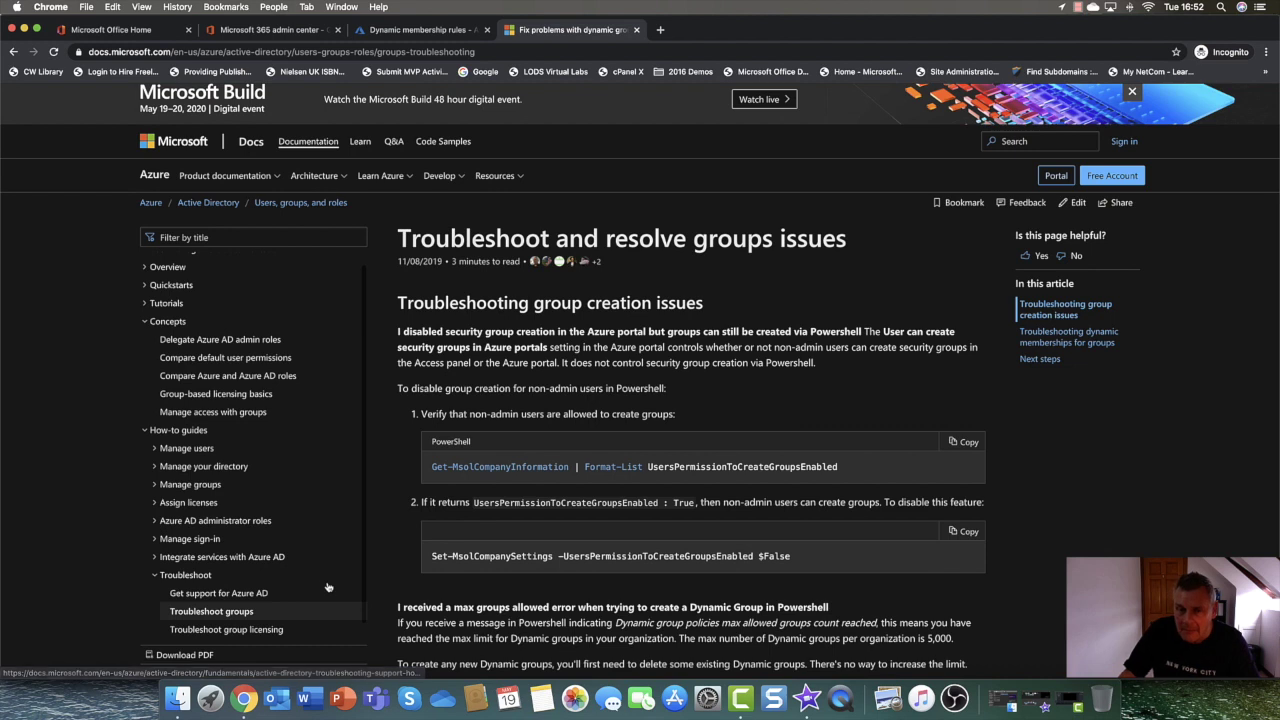
left_click(421, 31)
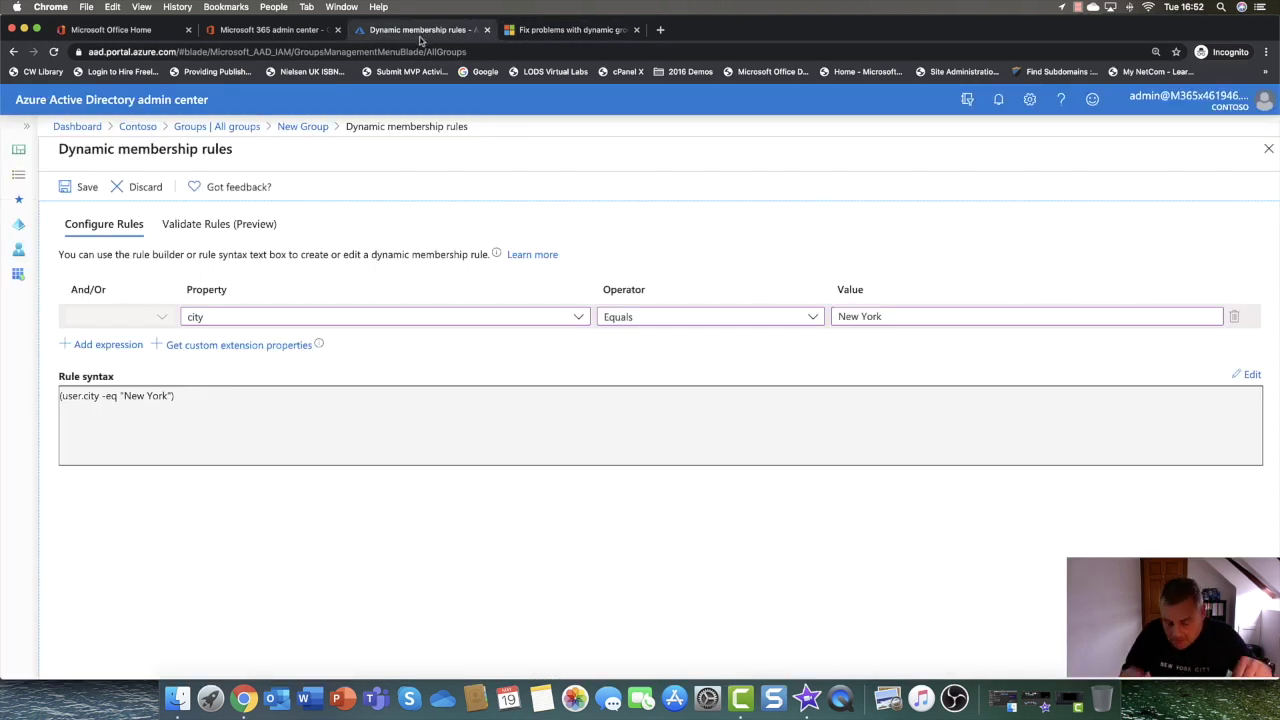
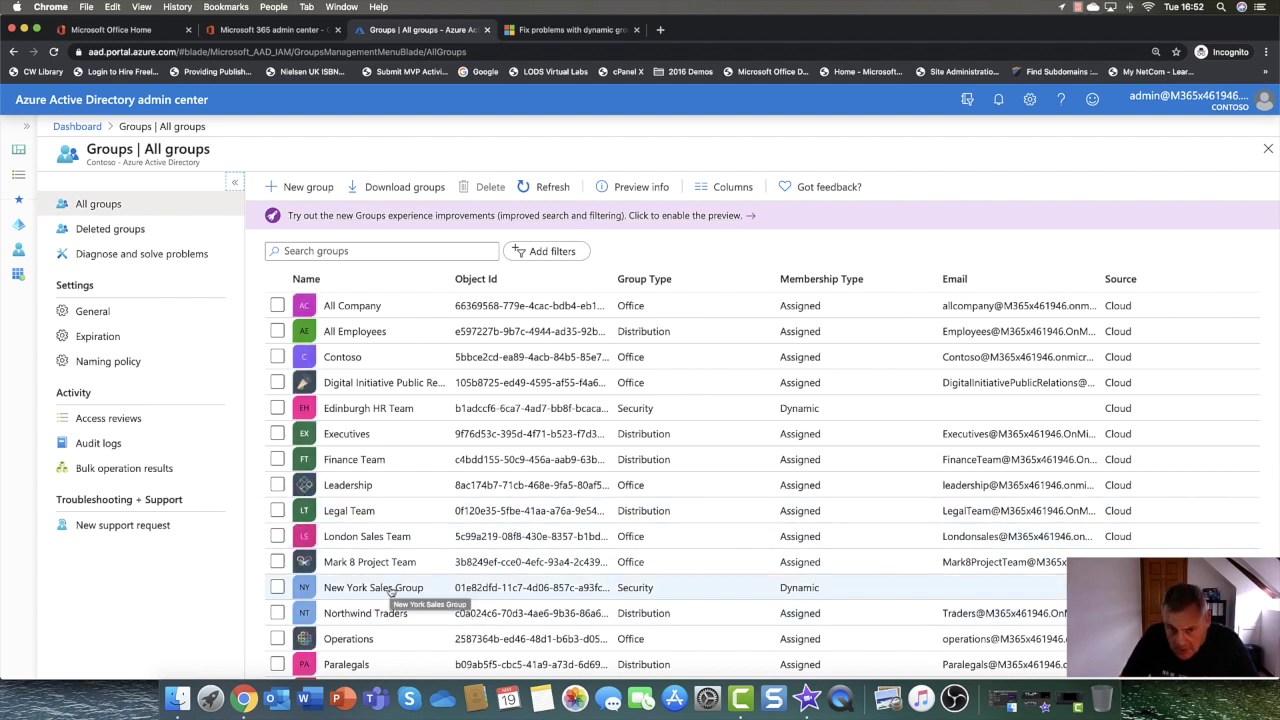
Open New York Sales Group from the list of all groups and check its direct members
left_click(390, 590)
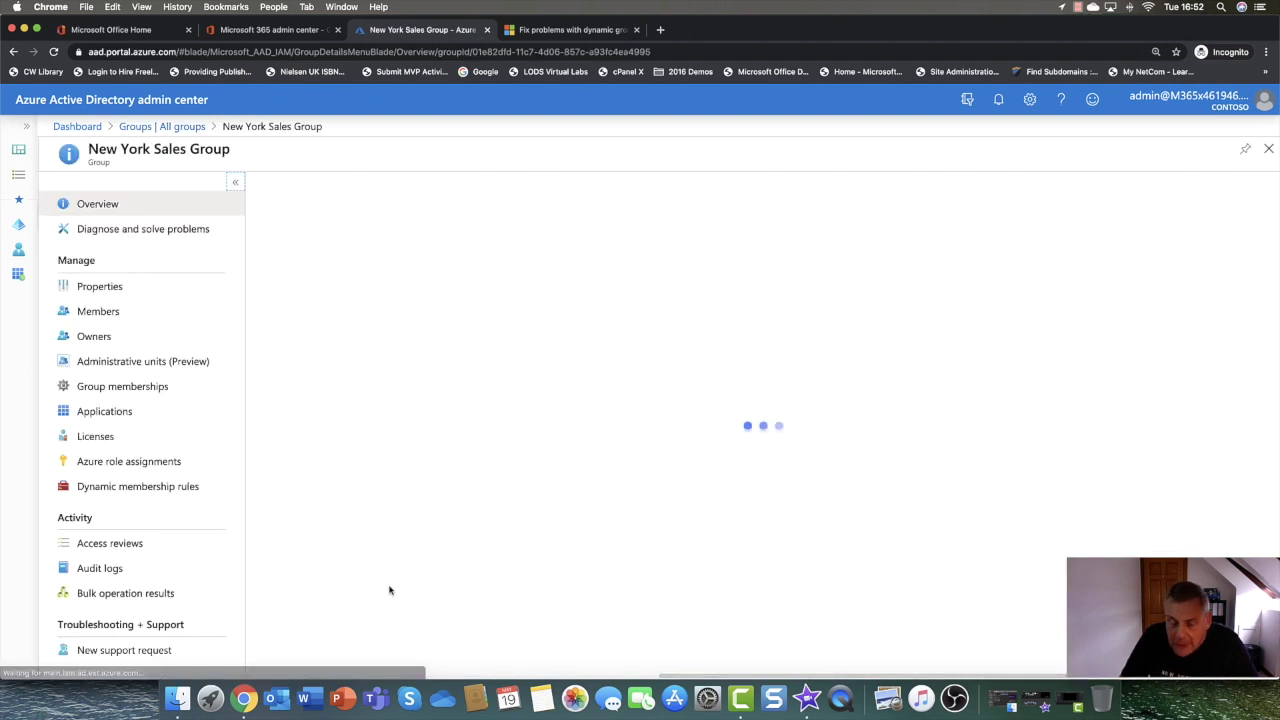
left_click(64, 288)
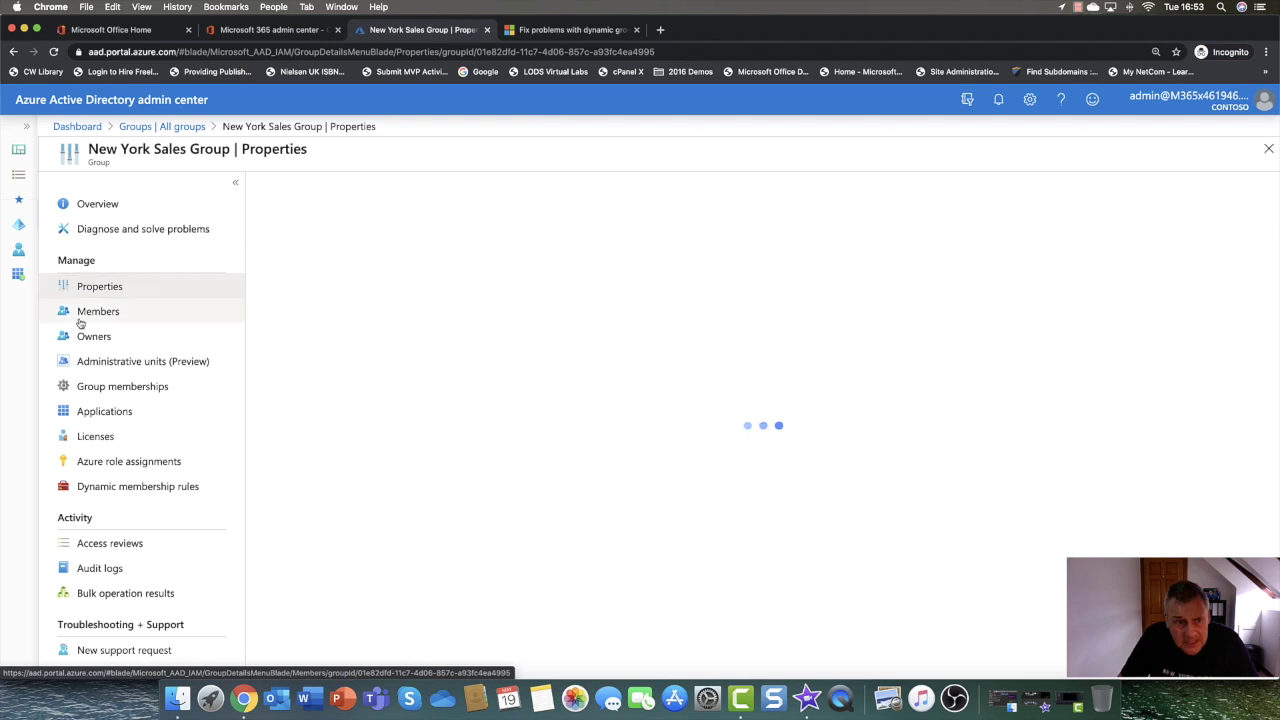
left_click(97, 313)
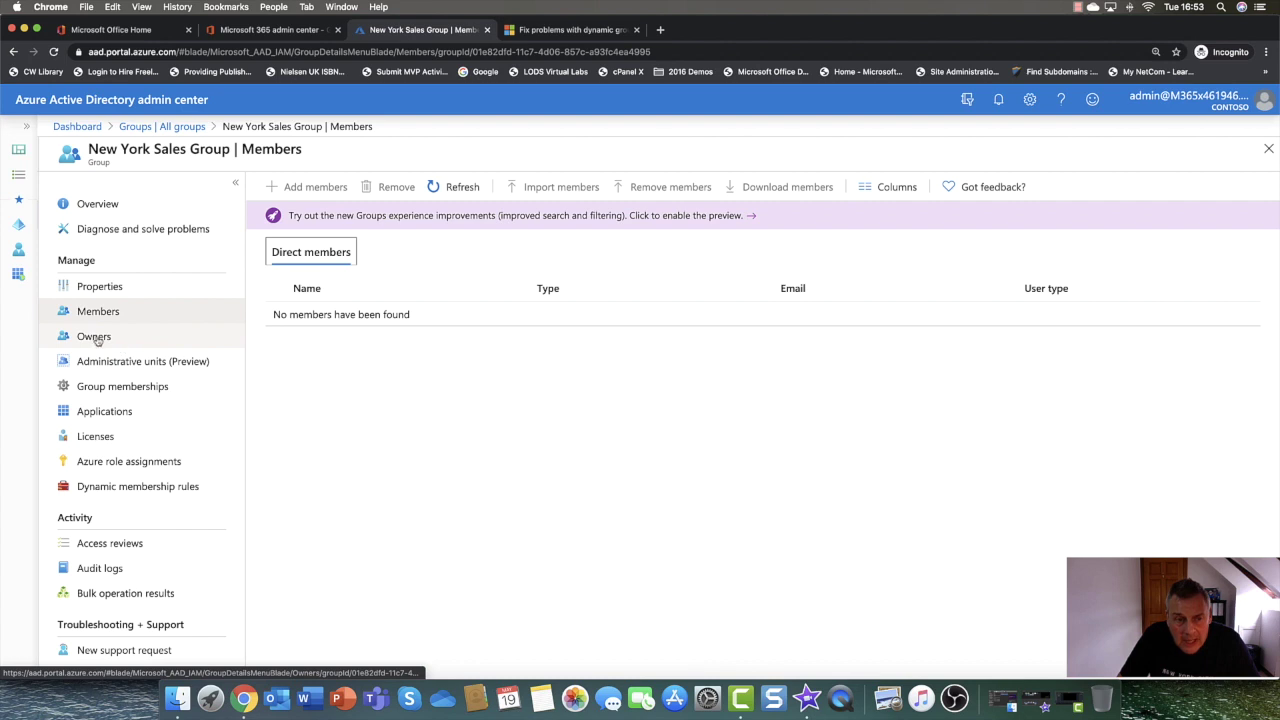
Switch to the Microsoft 365 admin center and display the active users
left_click(260, 32)
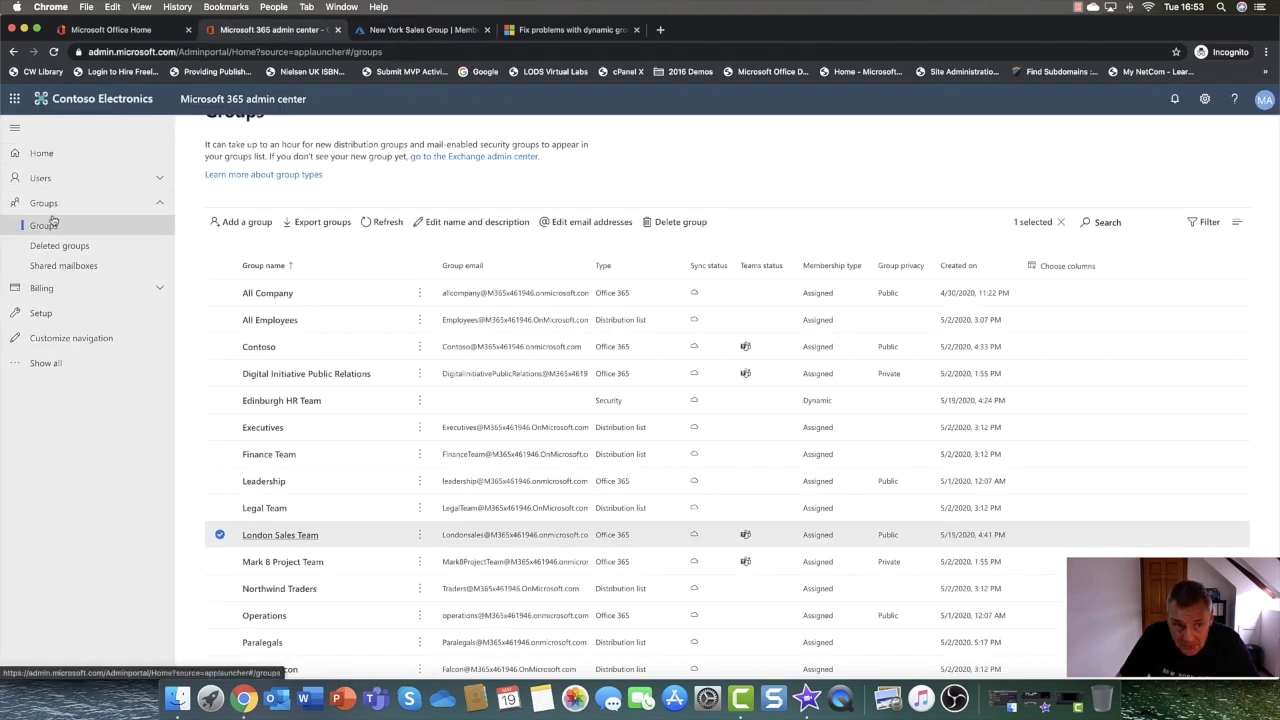
left_click(56, 182)
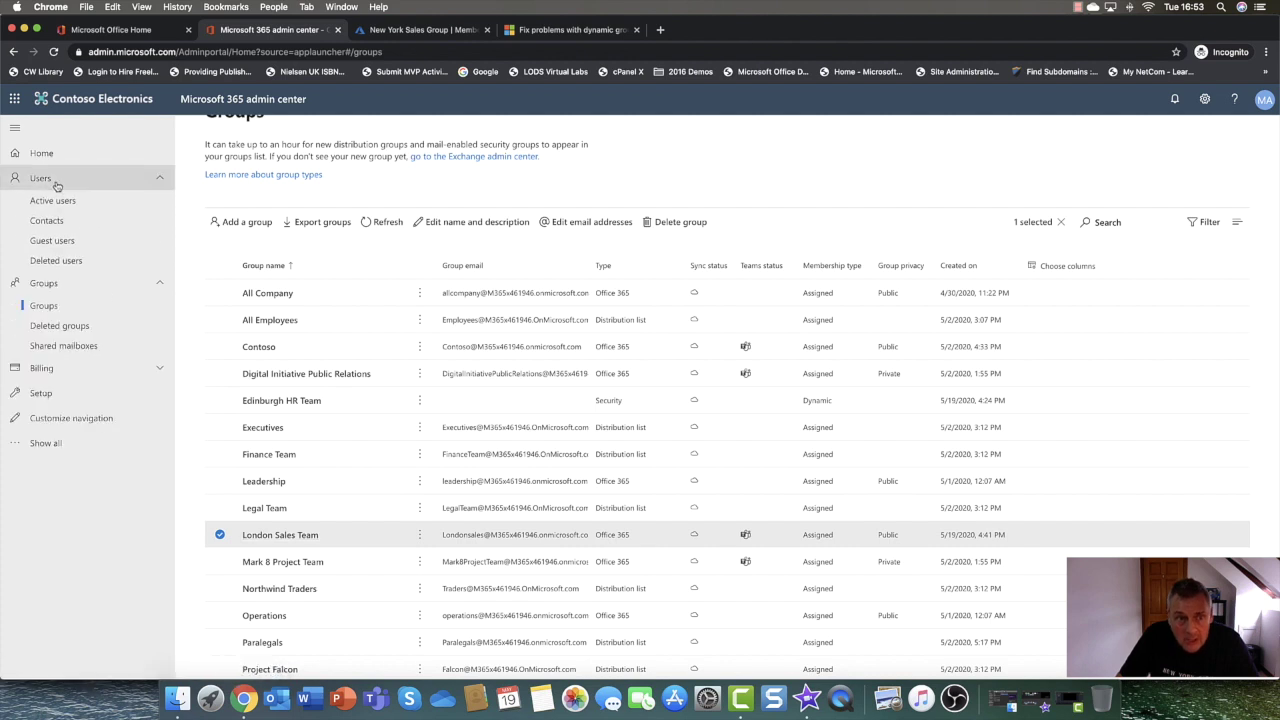
left_click(69, 201)
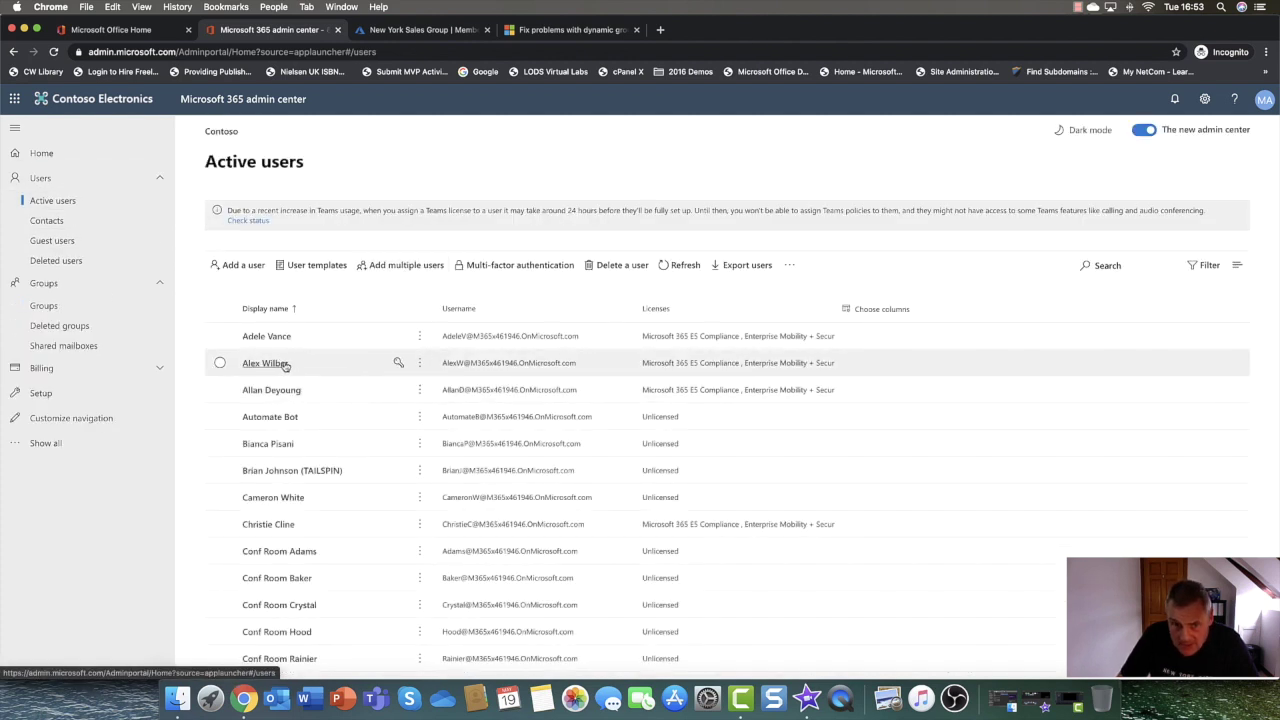
Set the city in the second listed user's contact information to New York, save it and deselect the user
left_click(265, 363)
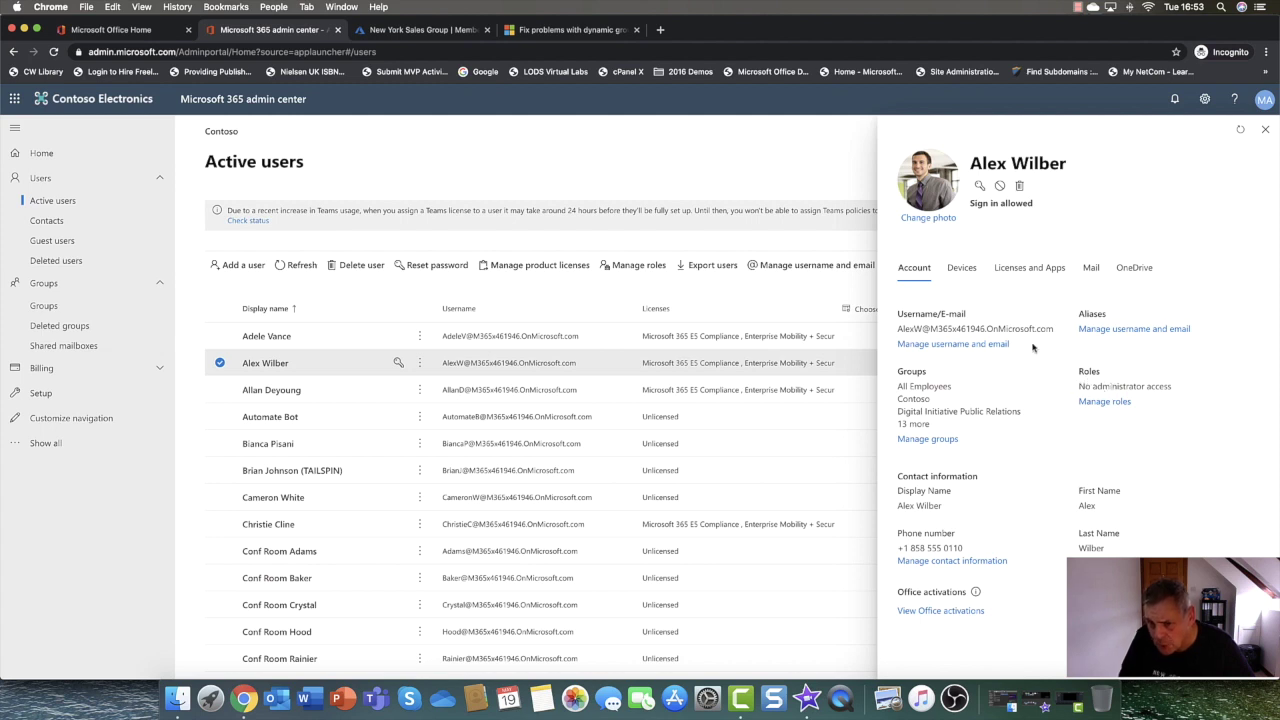
left_click(1003, 558)
scroll(993, 415, "down", 3)
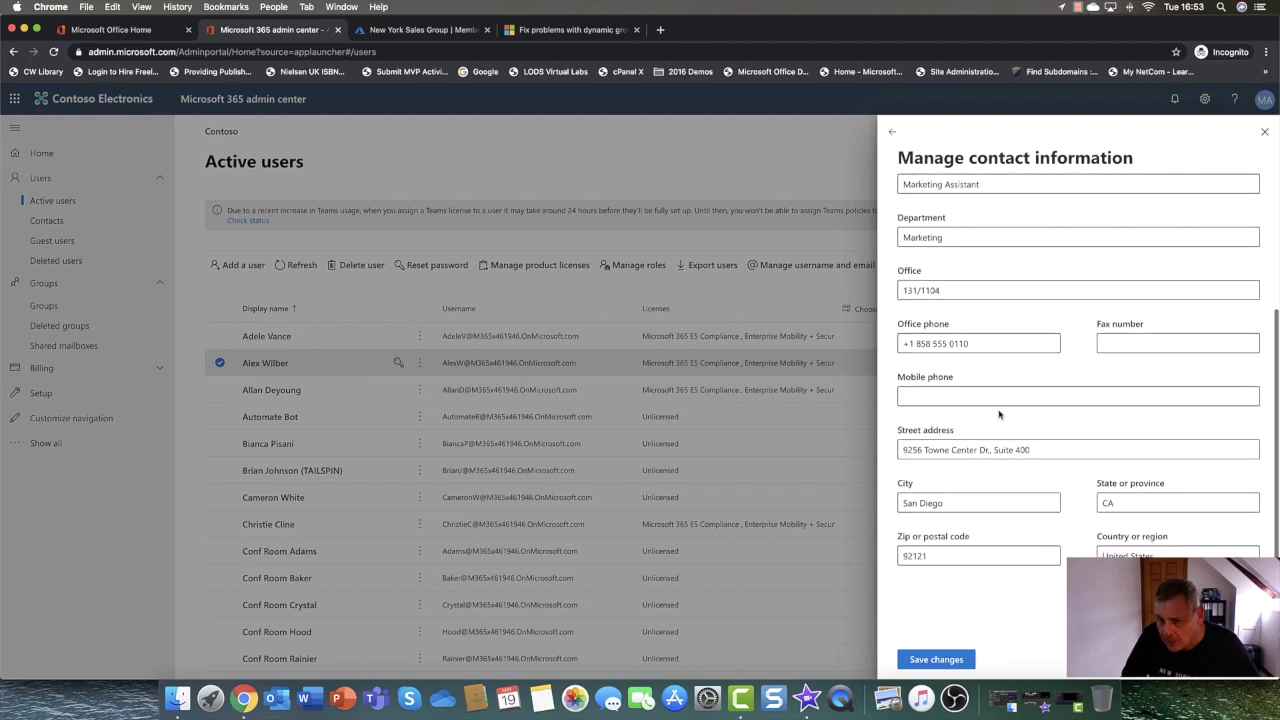
left_click_drag(943, 504, 891, 505)
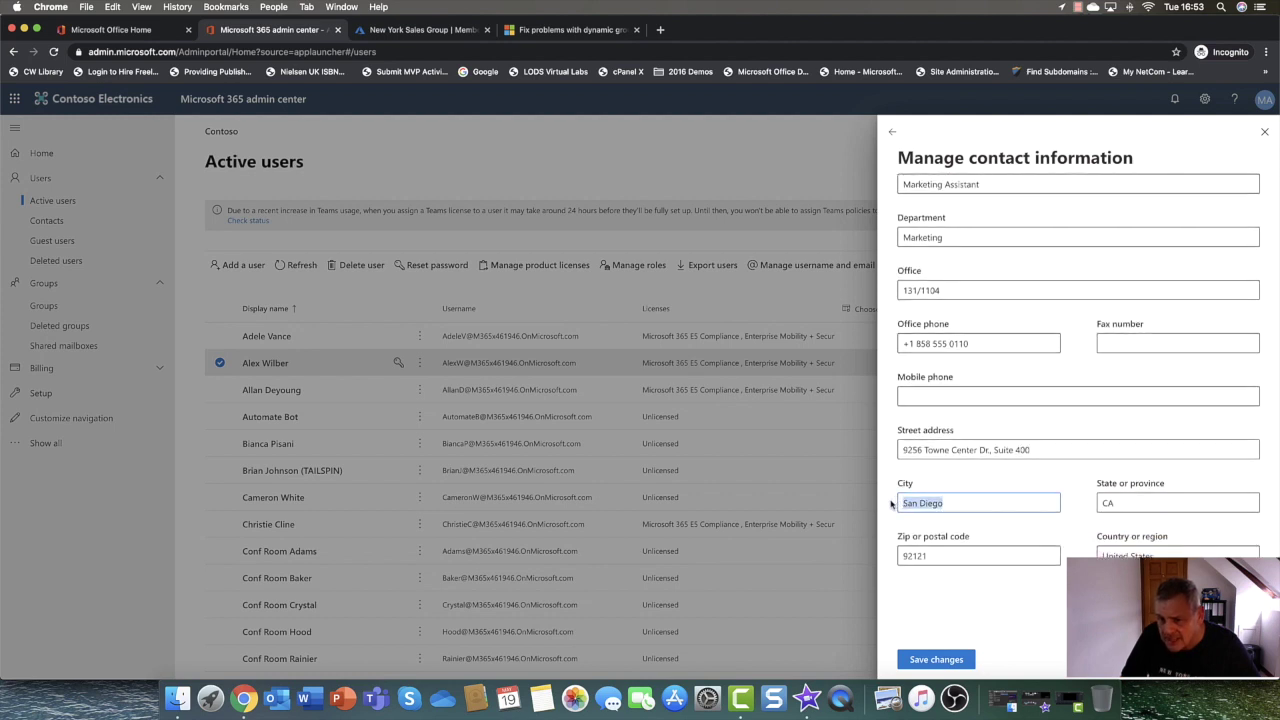
type("New York")
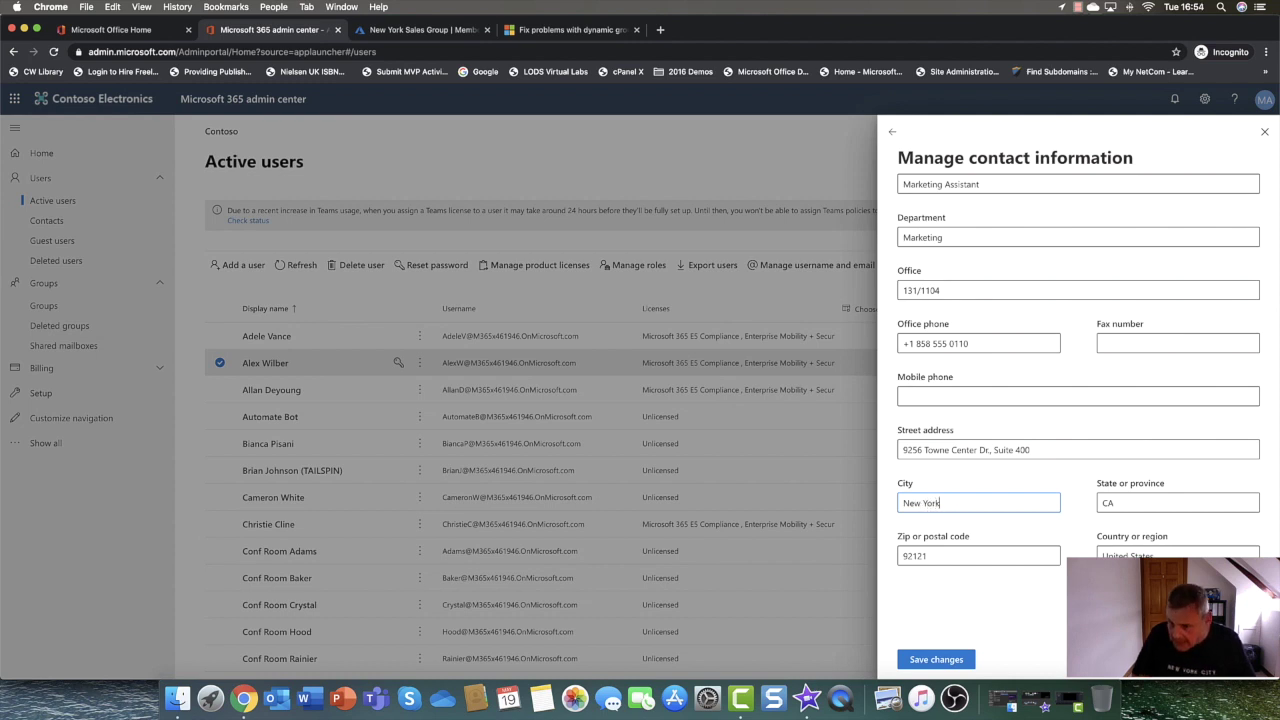
left_click(937, 659)
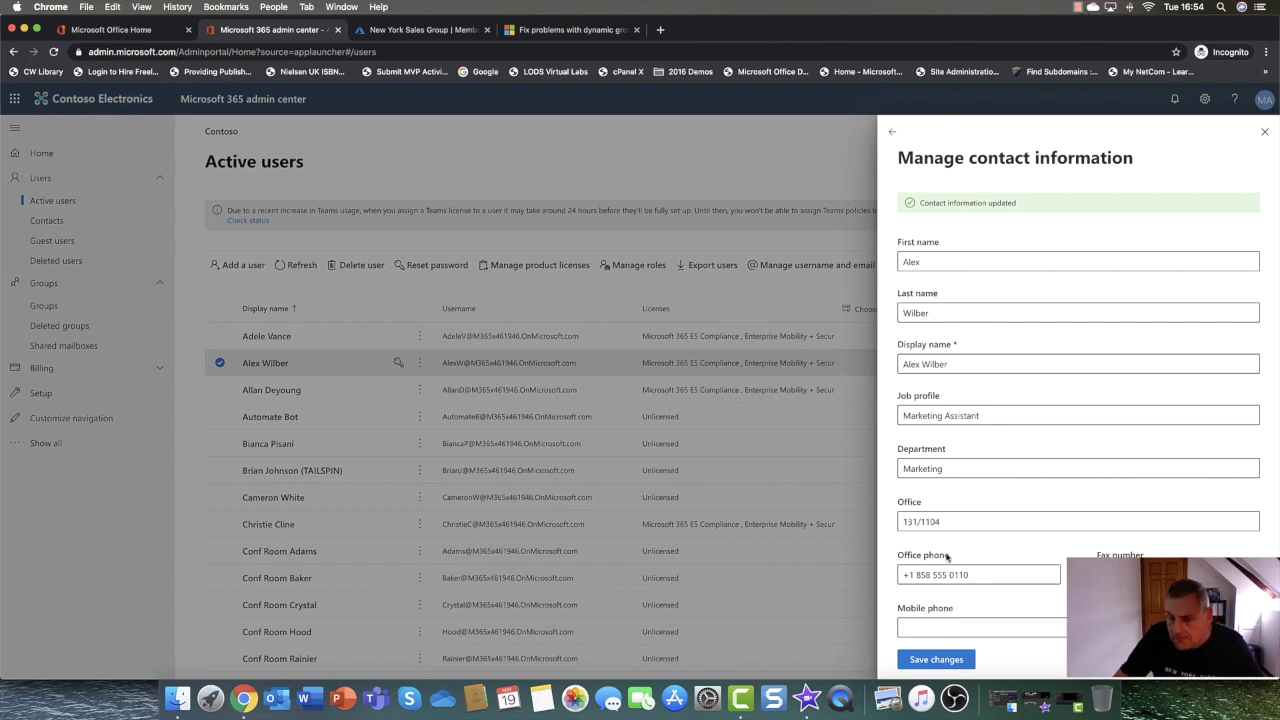
left_click(1264, 131)
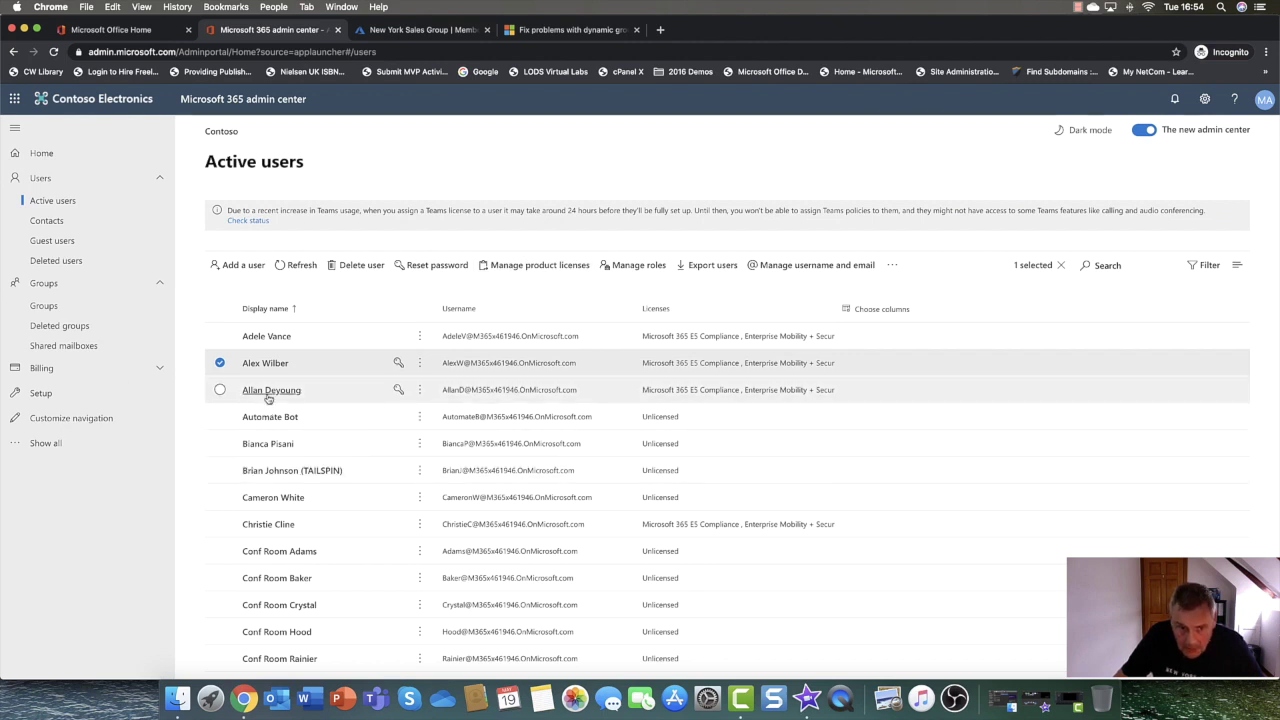
left_click(221, 363)
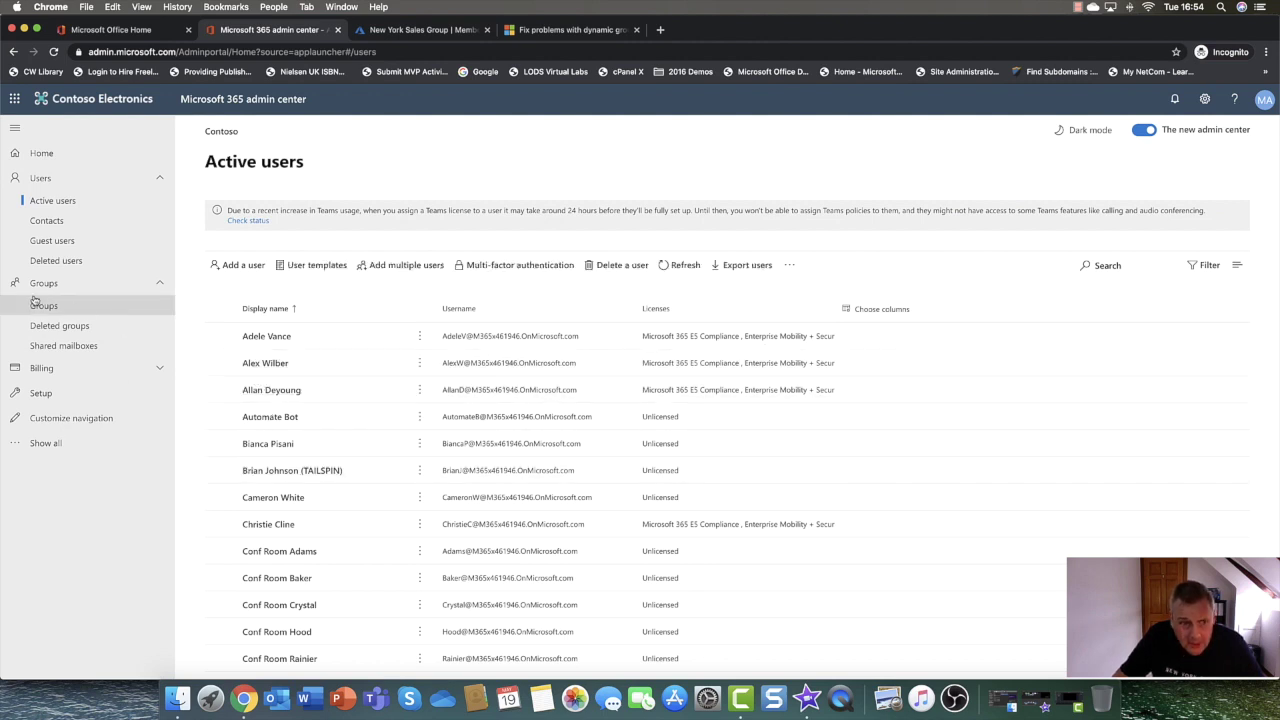
Find New York Sales Group in the admin center's groups list, check its details, and close and deselect it
left_click(44, 286)
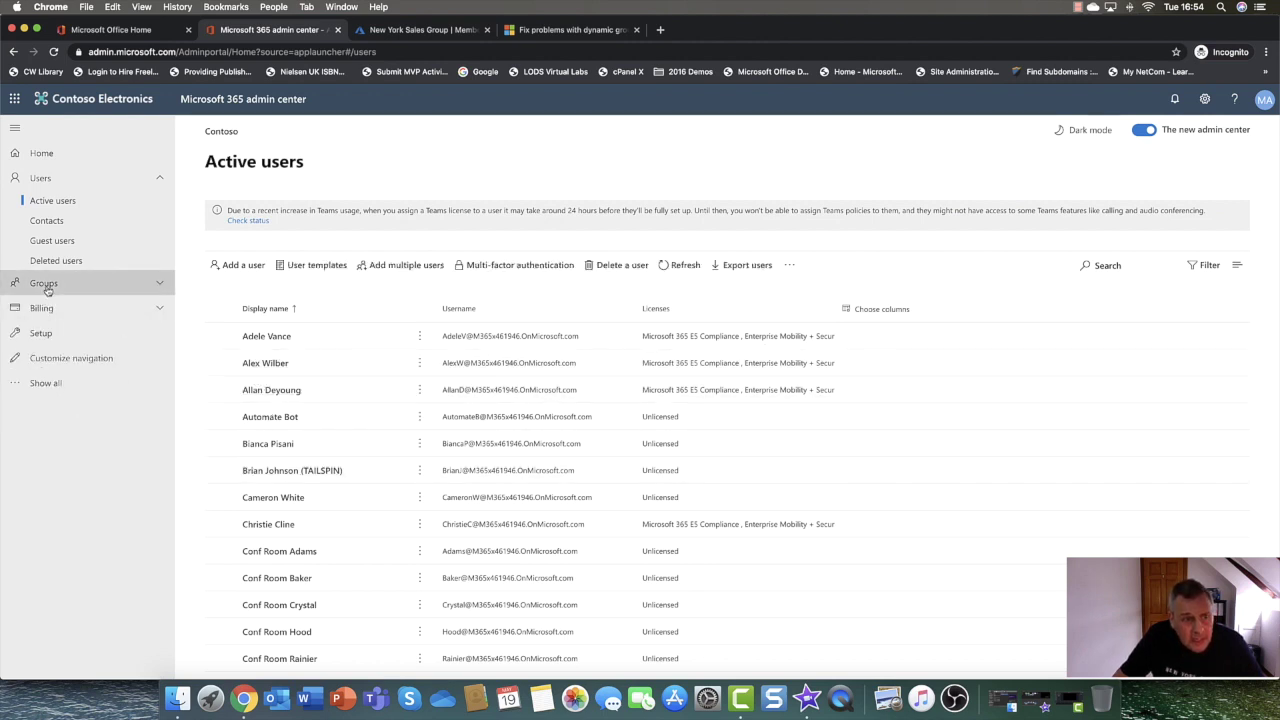
left_click(44, 283)
left_click(86, 305)
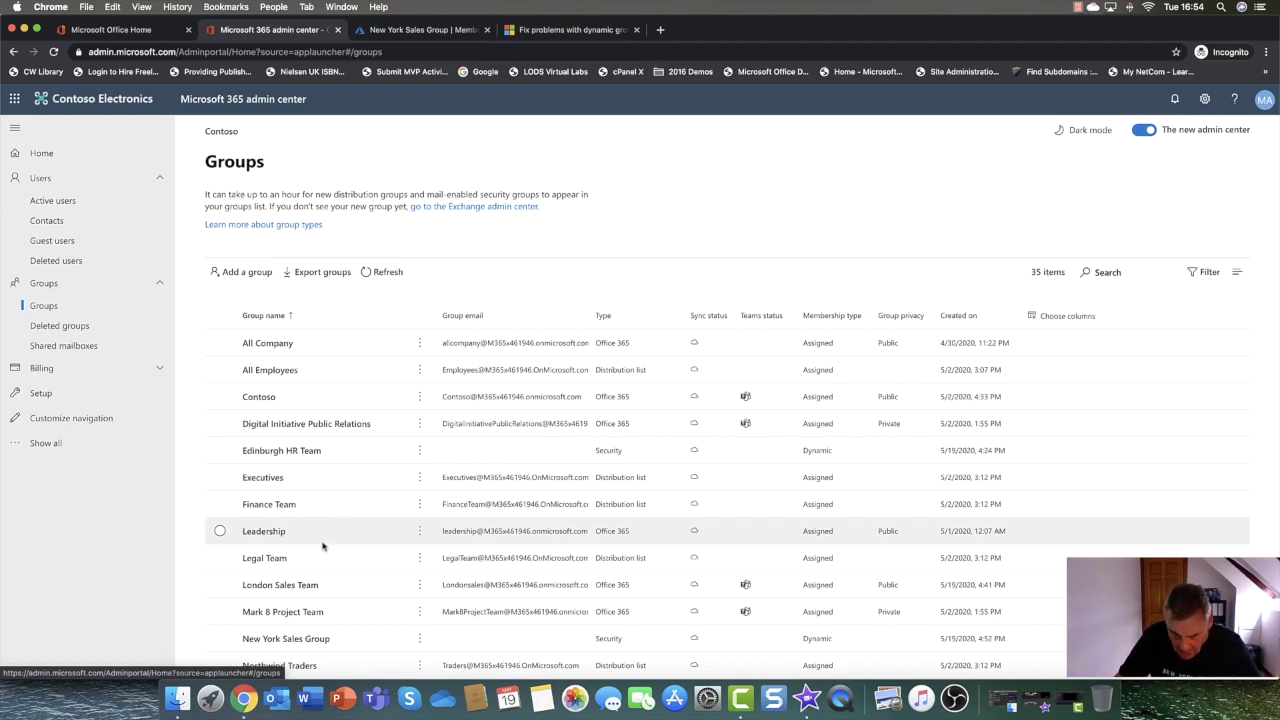
scroll(325, 548, "down", 3)
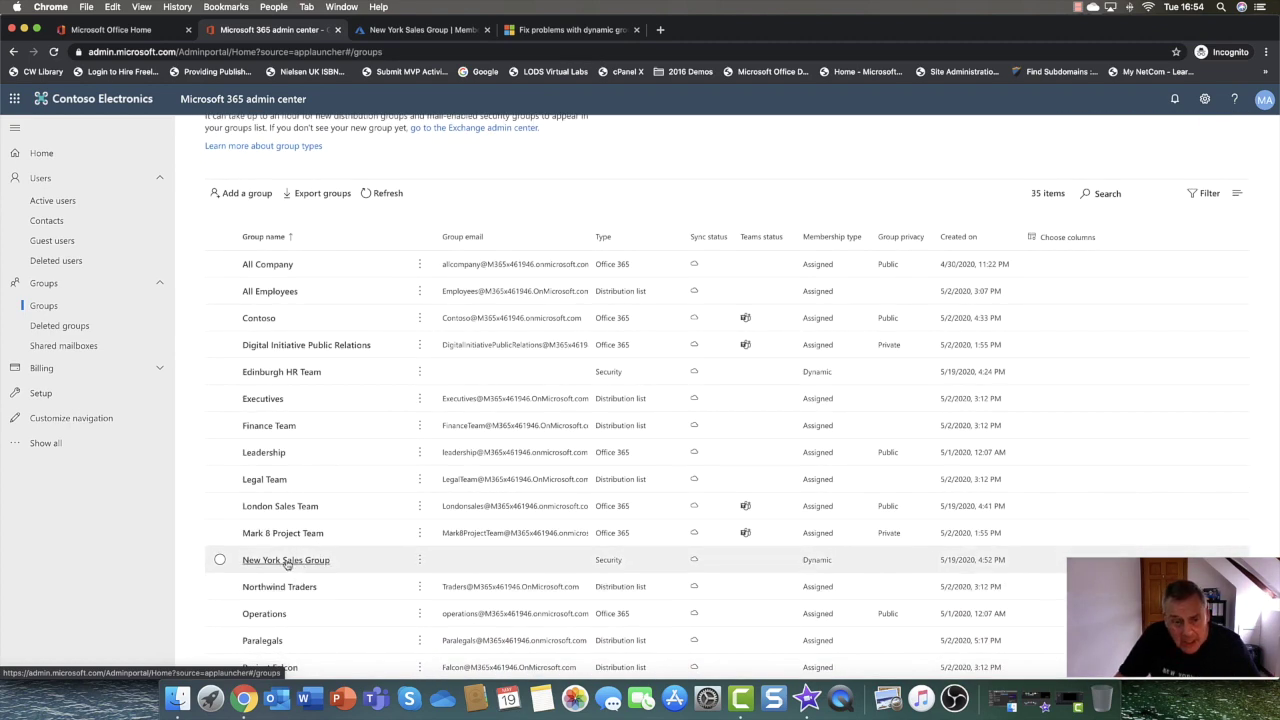
left_click(285, 562)
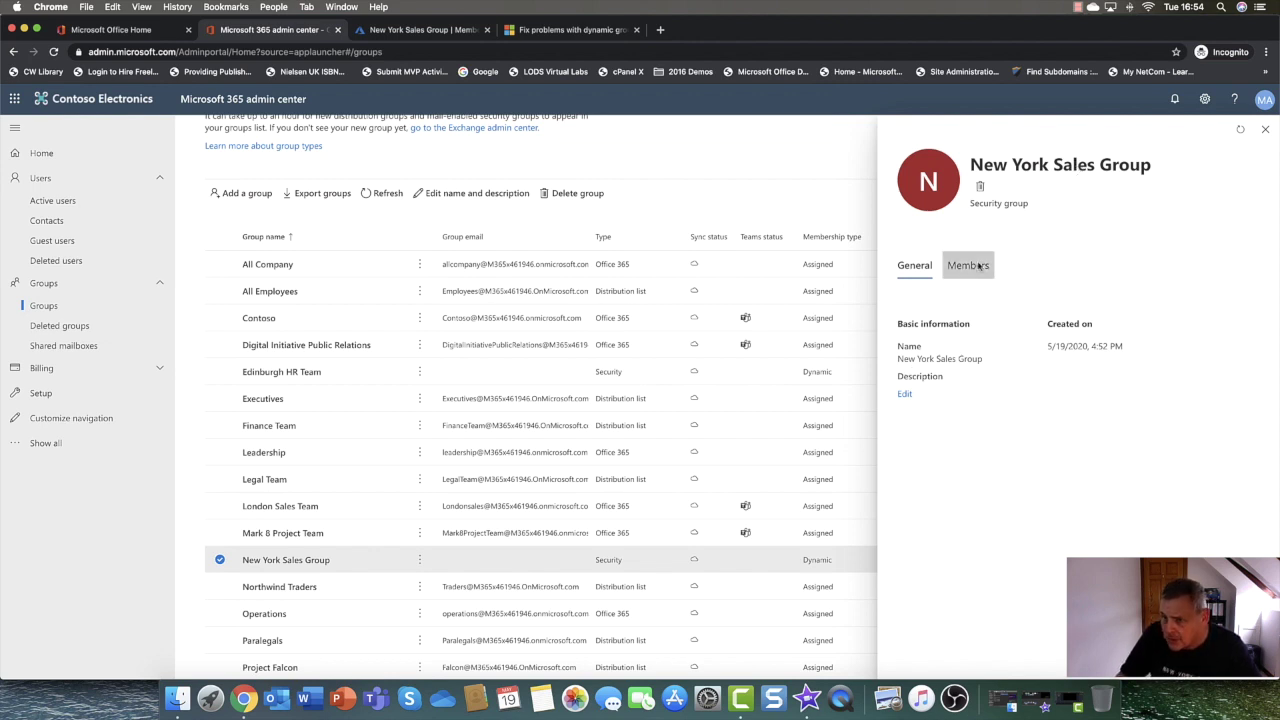
left_click(1267, 131)
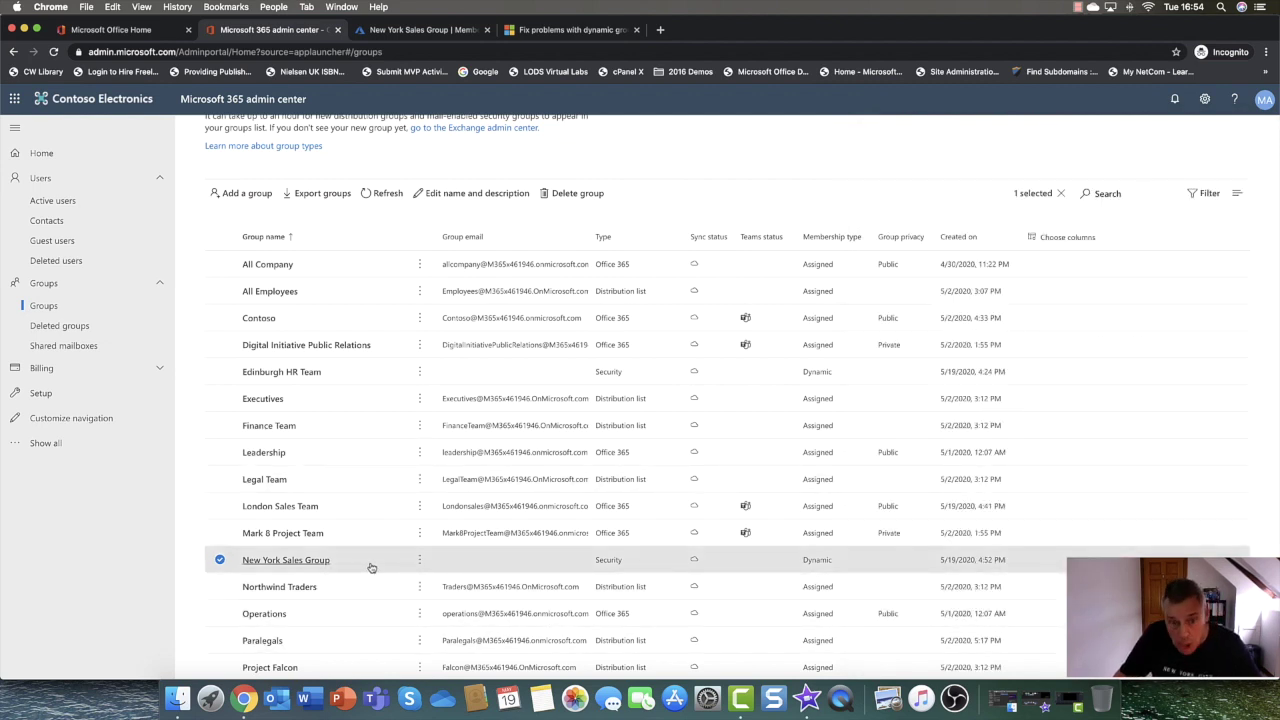
left_click(220, 561)
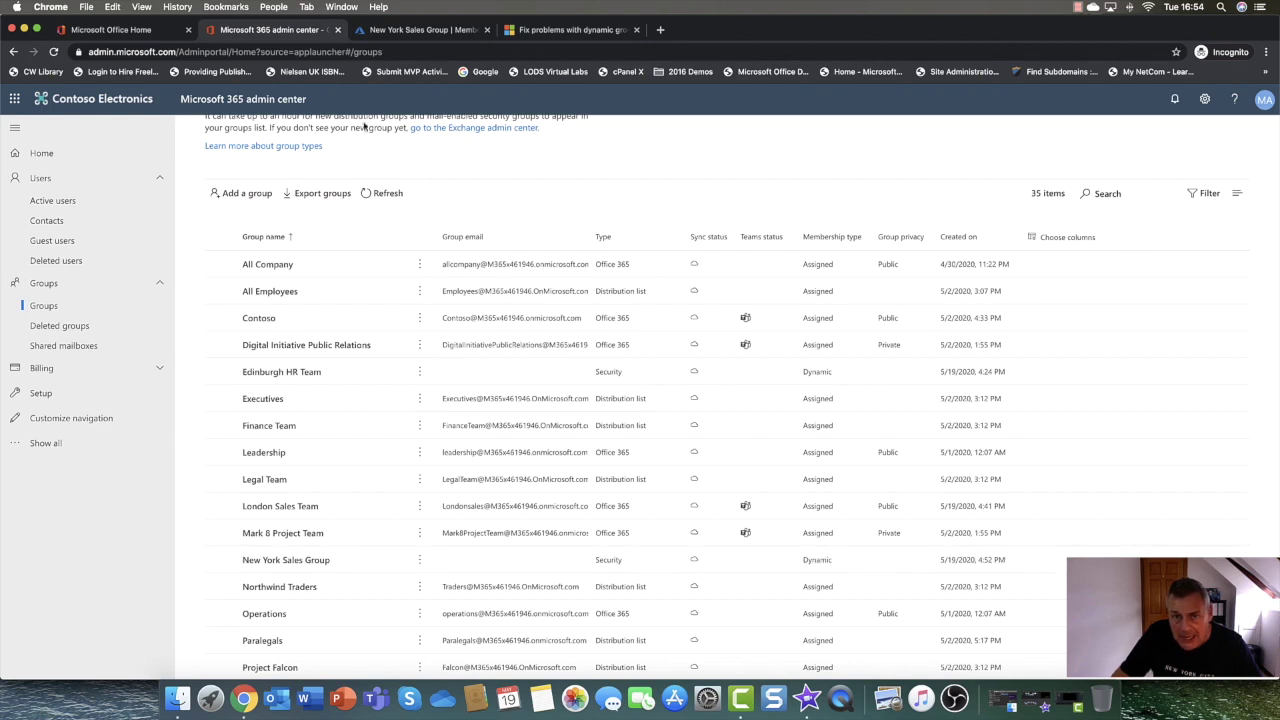
left_click(572, 31)
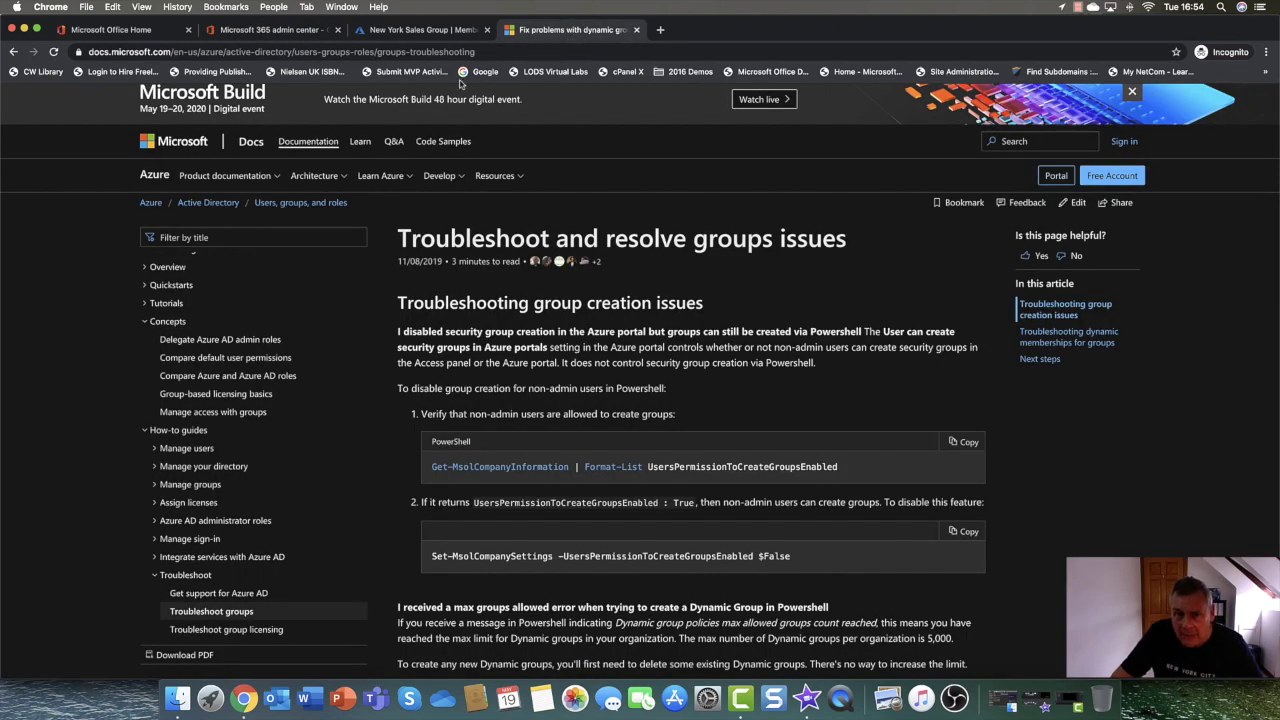
left_click(430, 30)
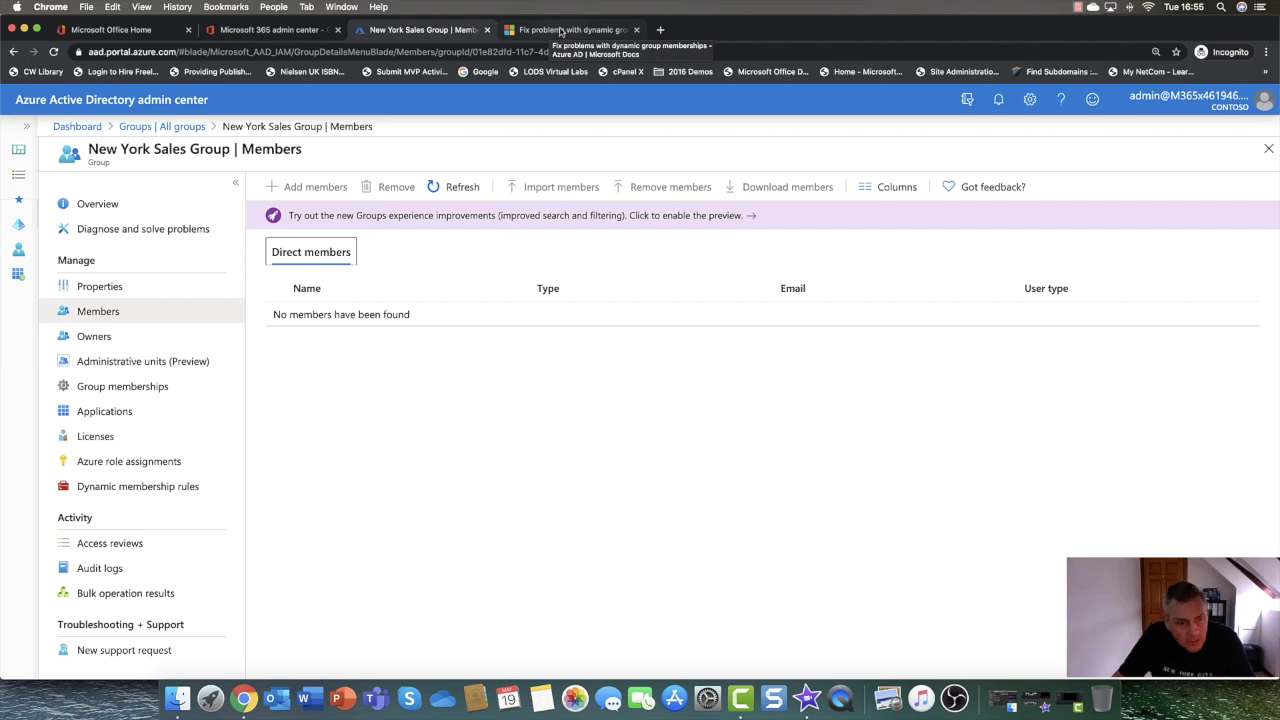
left_click(127, 33)
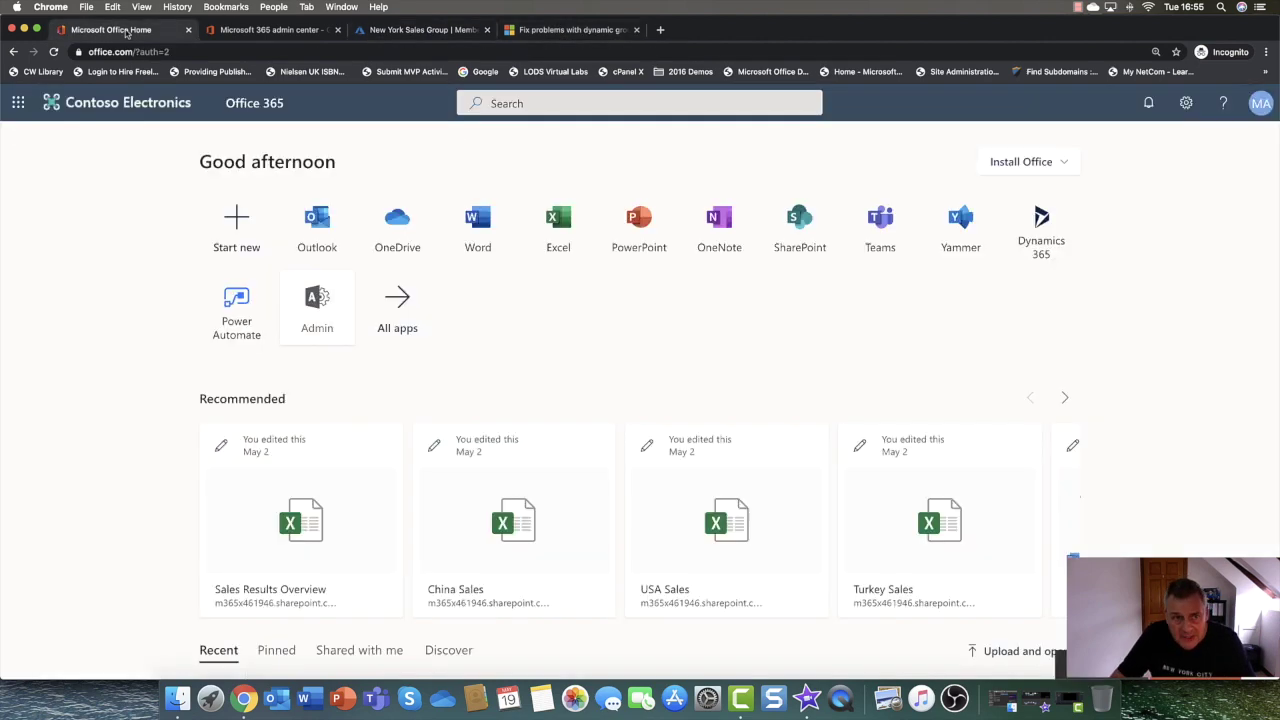